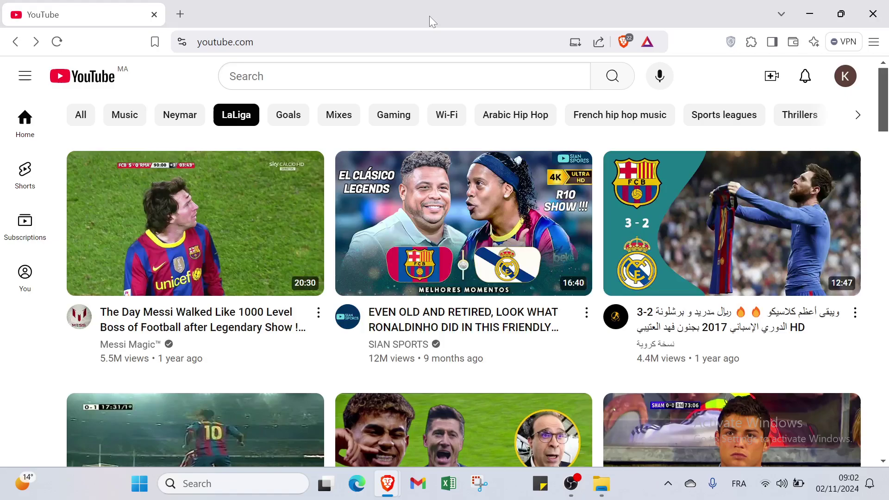
Open the Upload videos dialog from the Create menu.
click(773, 76)
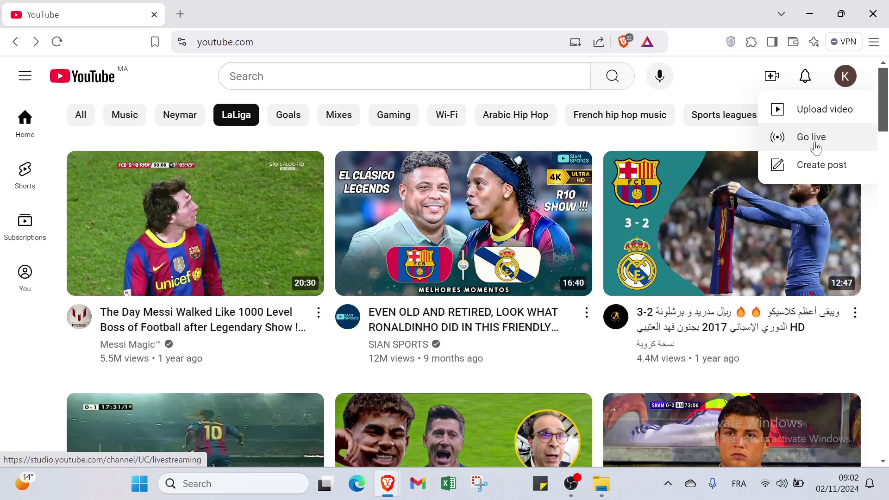
click(755, 86)
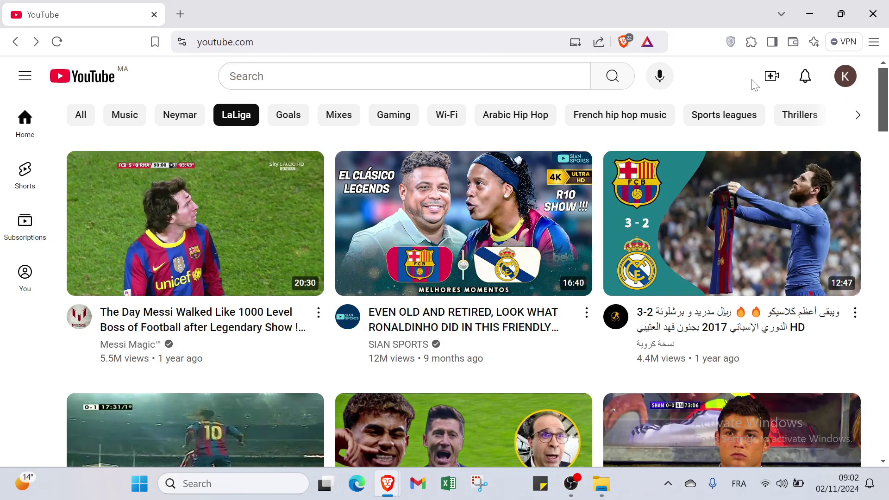
click(772, 76)
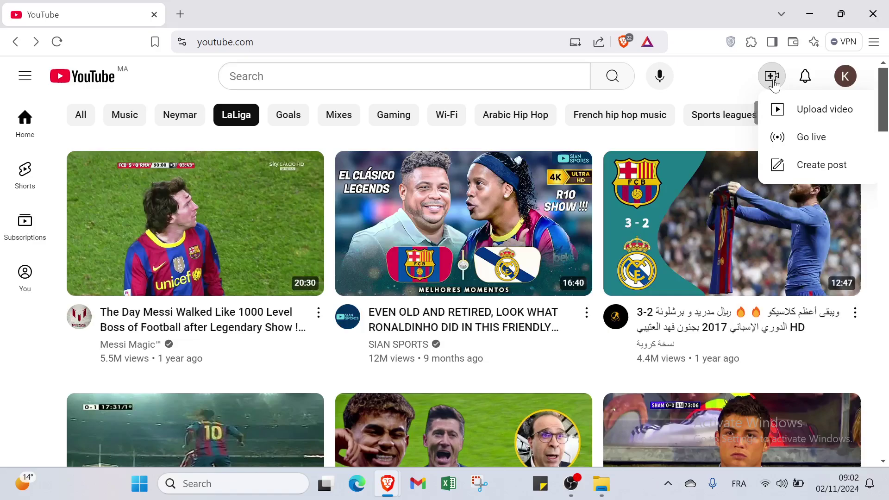
click(788, 111)
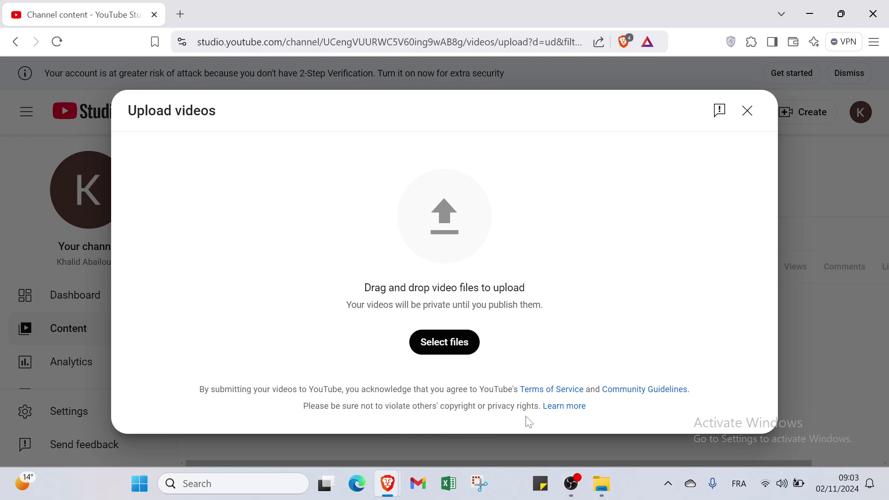
Pick the 'test' video file from the Videos folder to start its upload.
click(470, 351)
scroll(208, 240, down, 5)
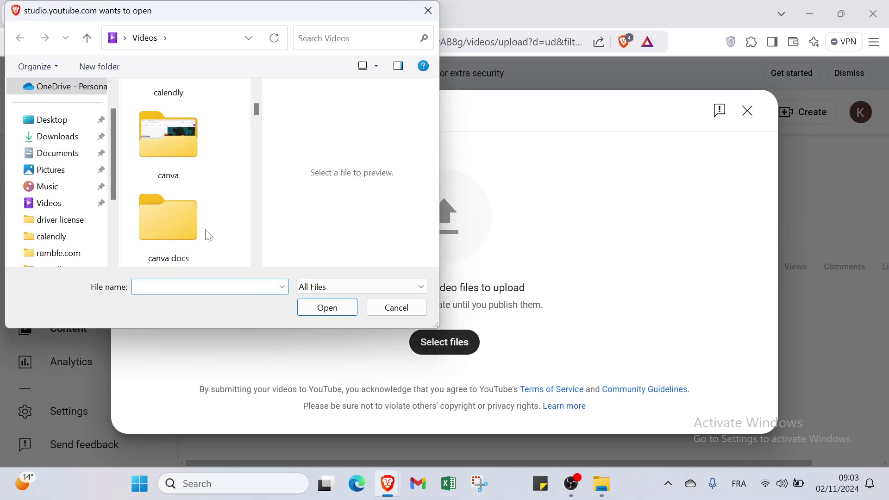
drag(257, 118, 248, 278)
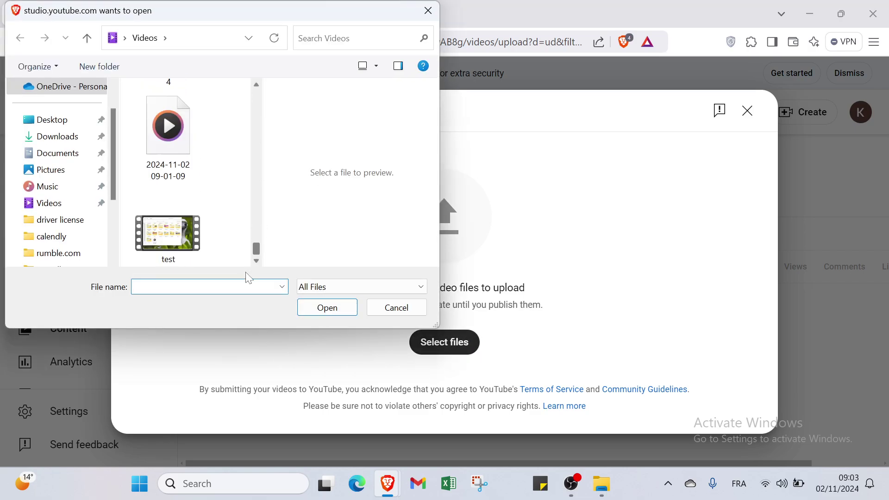
click(168, 236)
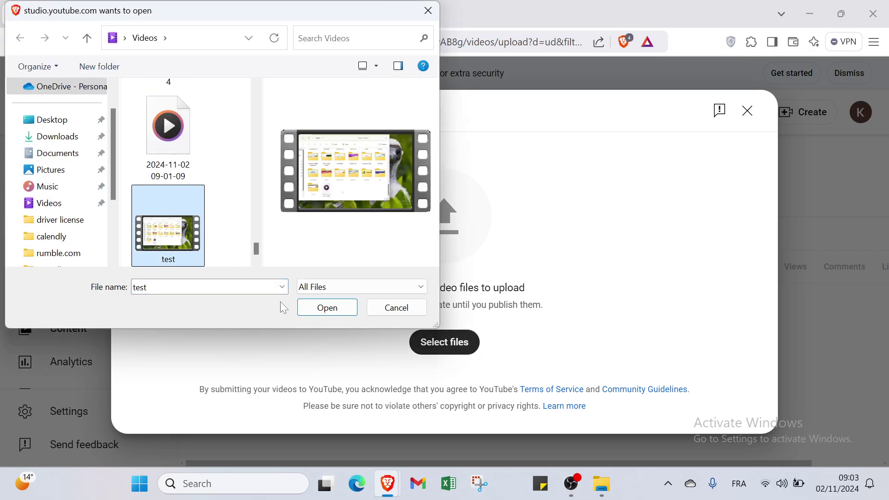
click(324, 309)
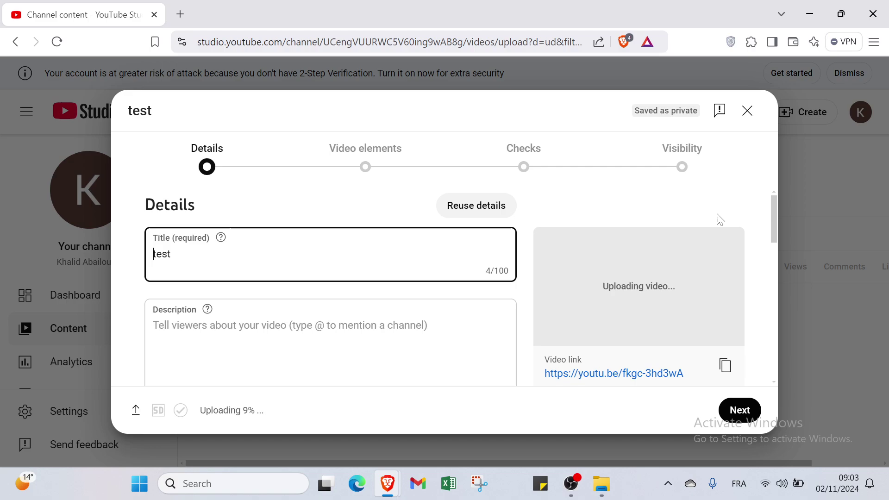
Replace the title 'test' with 'Test#shorts', completing it from the #shorts hashtag suggestion.
drag(173, 255, 144, 257)
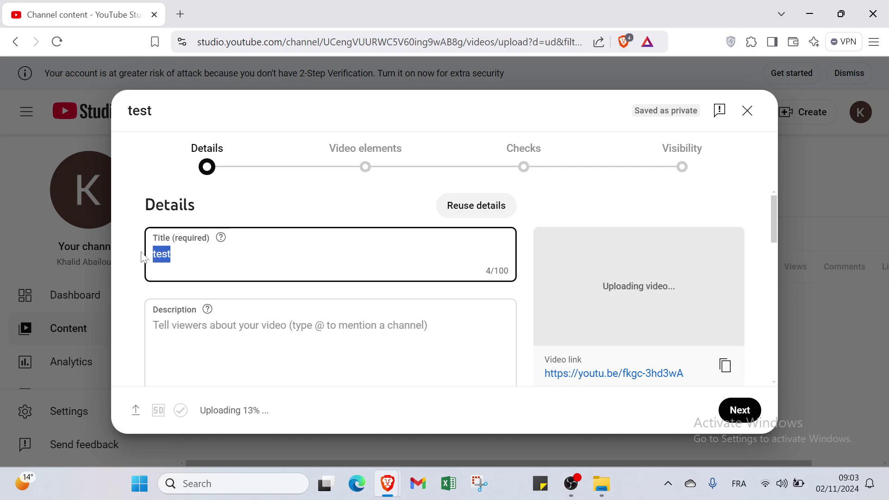
key(BackSpace)
text(T)
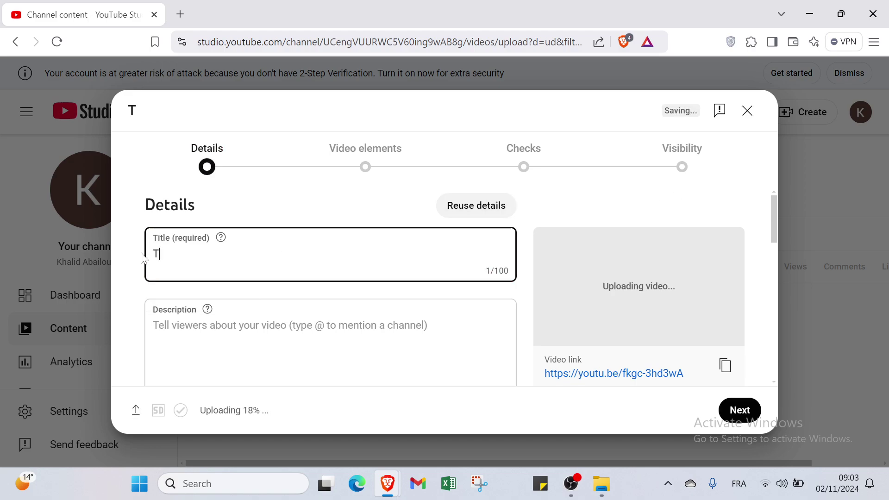
text(i)
key(BackSpace)
text(est#shor)
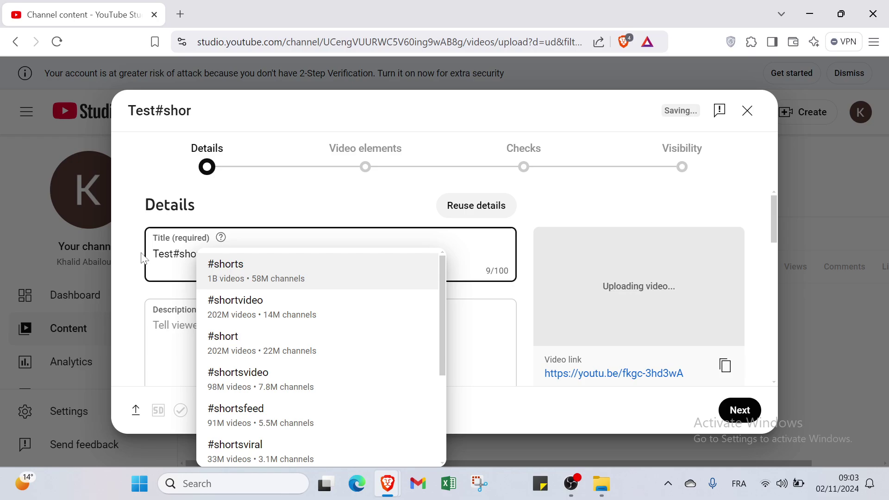
click(267, 276)
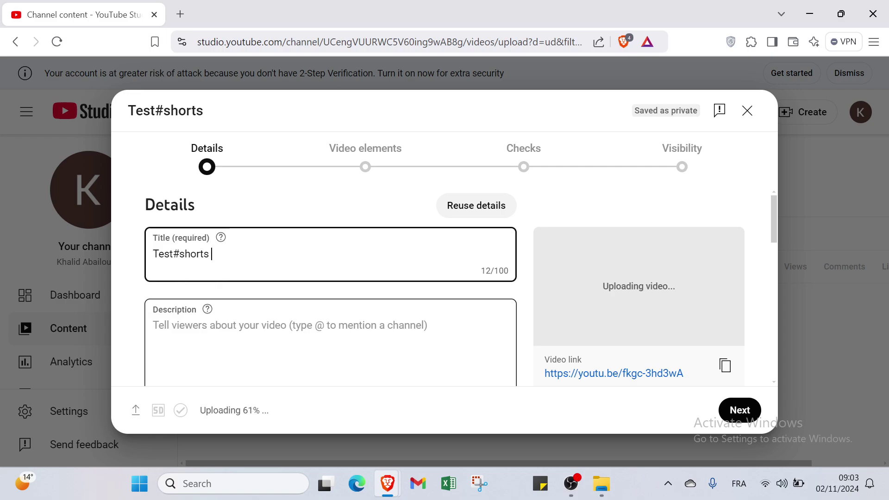
scroll(737, 308, down, 1)
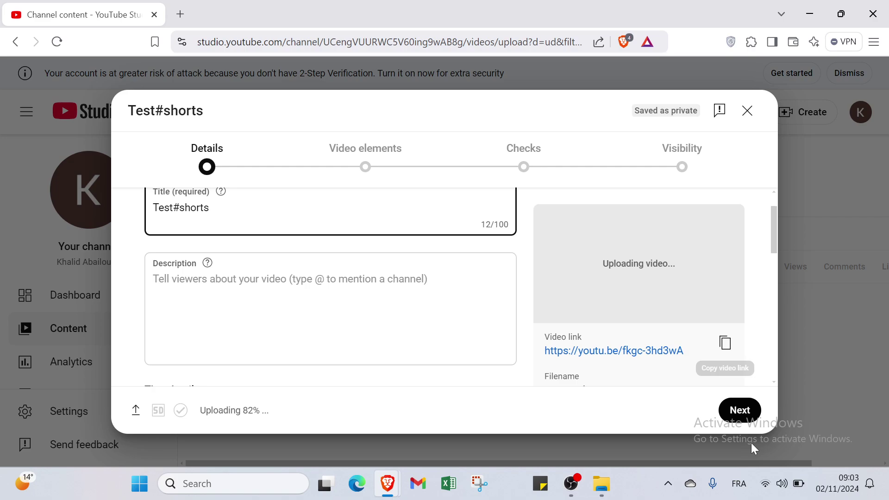
scroll(278, 337, down, 5)
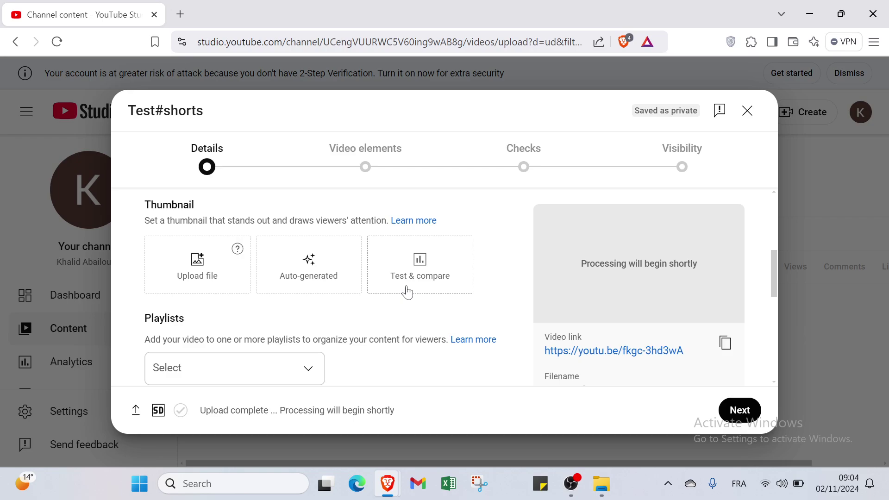
scroll(188, 332, down, 2)
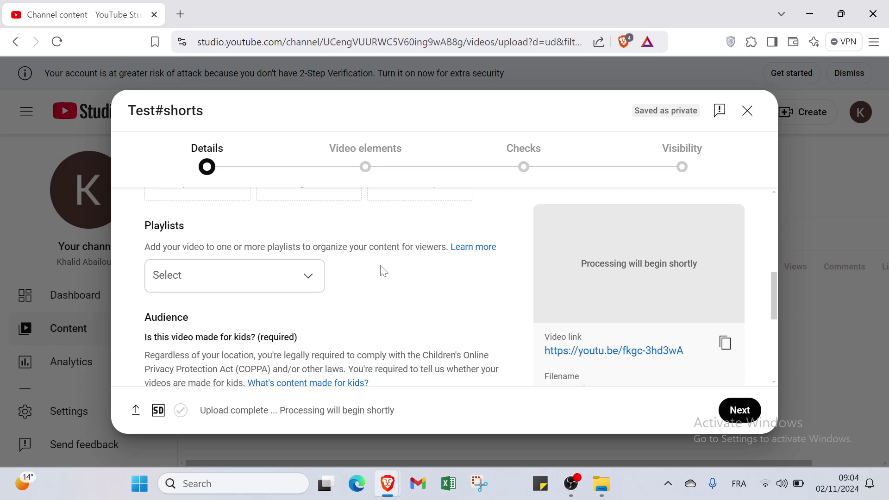
click(273, 278)
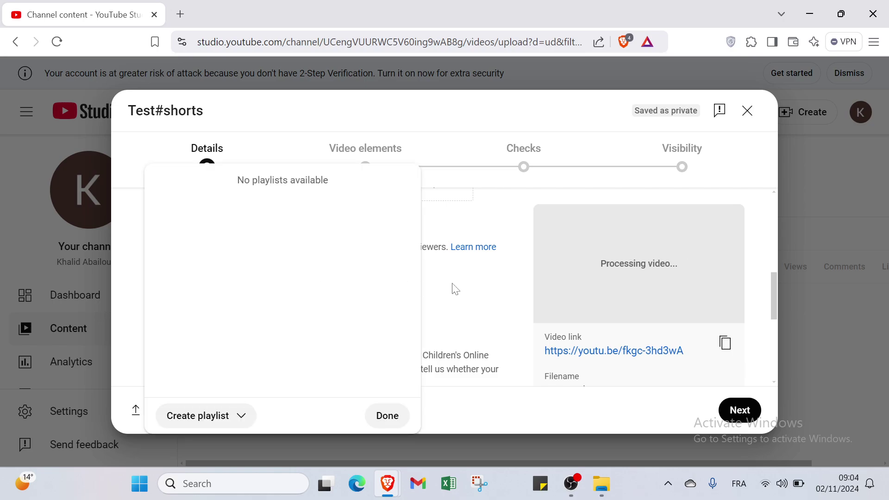
click(448, 336)
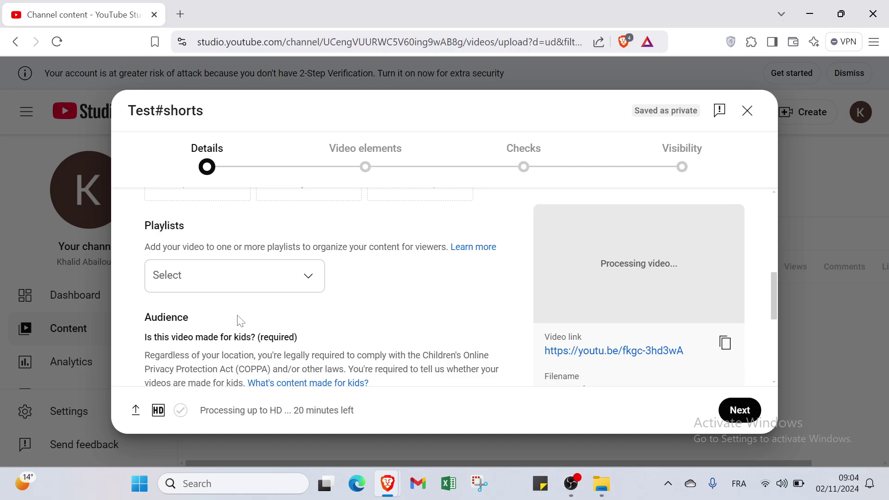
scroll(193, 334, down, 1)
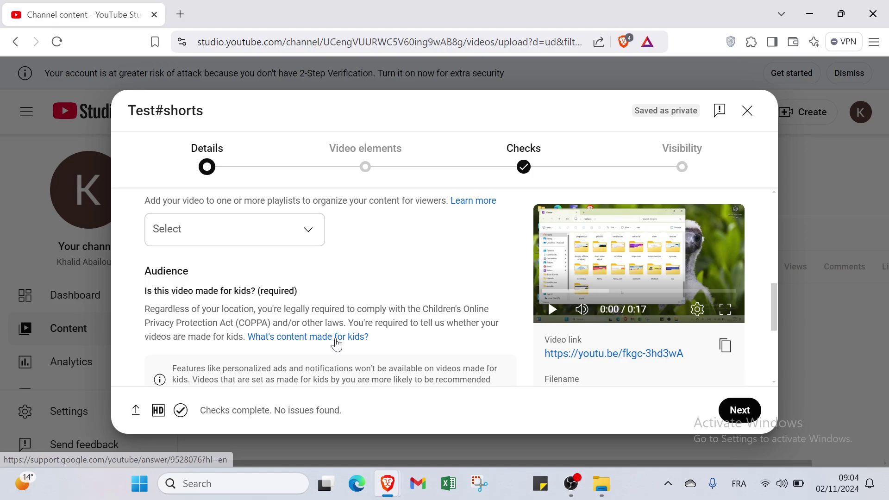
Choose 'No, it's not made for kids' and expand Age restriction, keeping 'No, don't restrict'.
scroll(287, 352, down, 4)
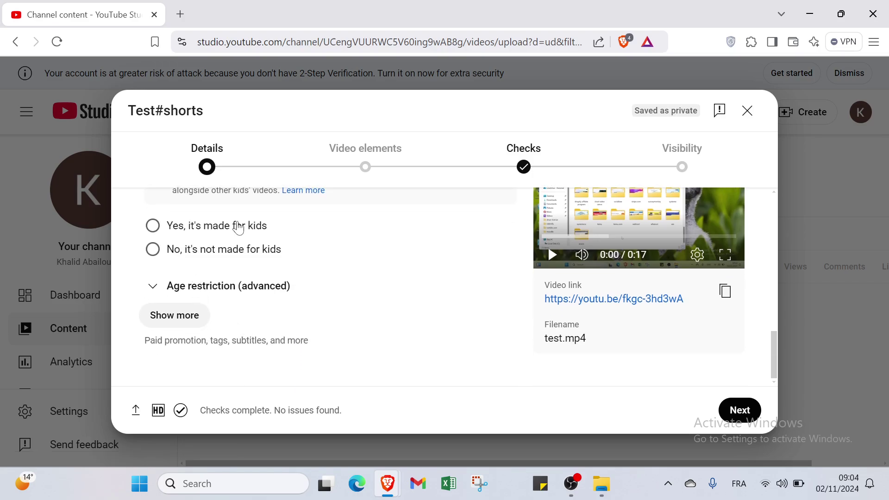
click(152, 252)
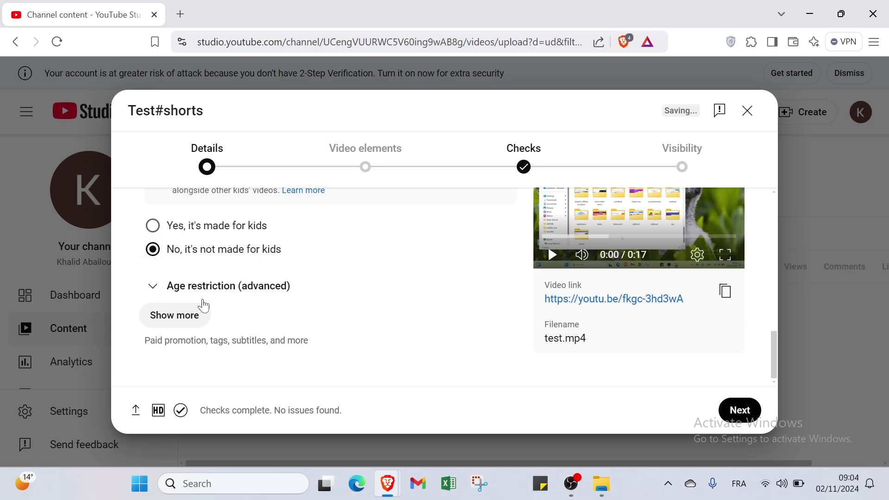
click(198, 290)
scroll(199, 289, down, 1)
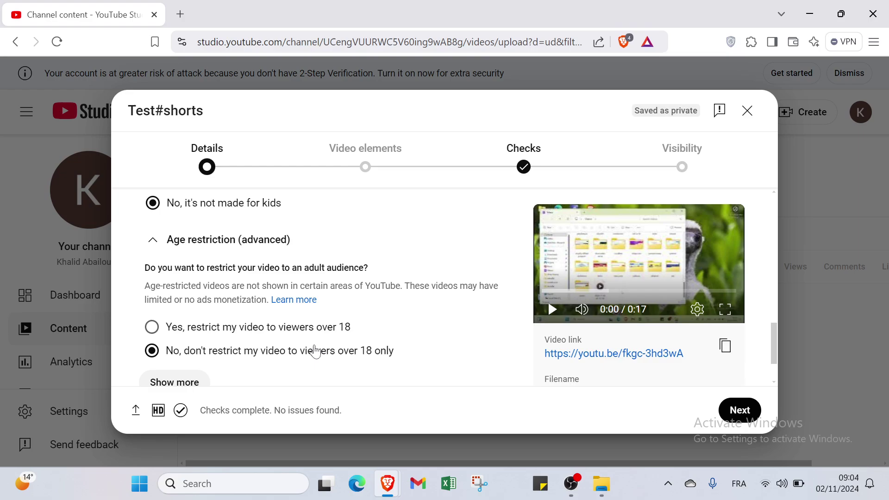
scroll(315, 350, down, 2)
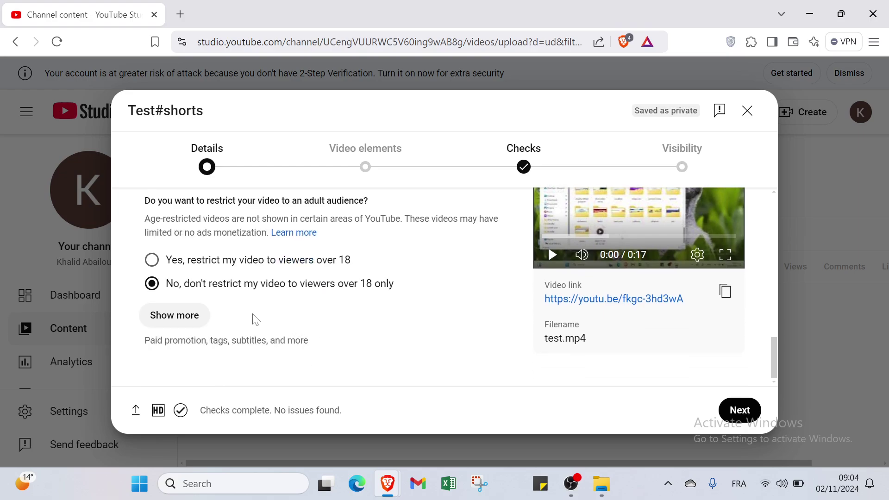
click(199, 325)
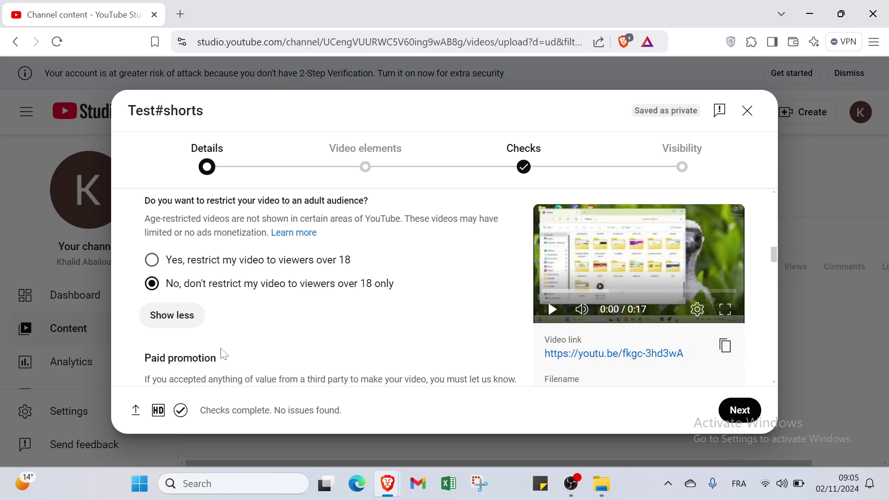
scroll(222, 354, down, 3)
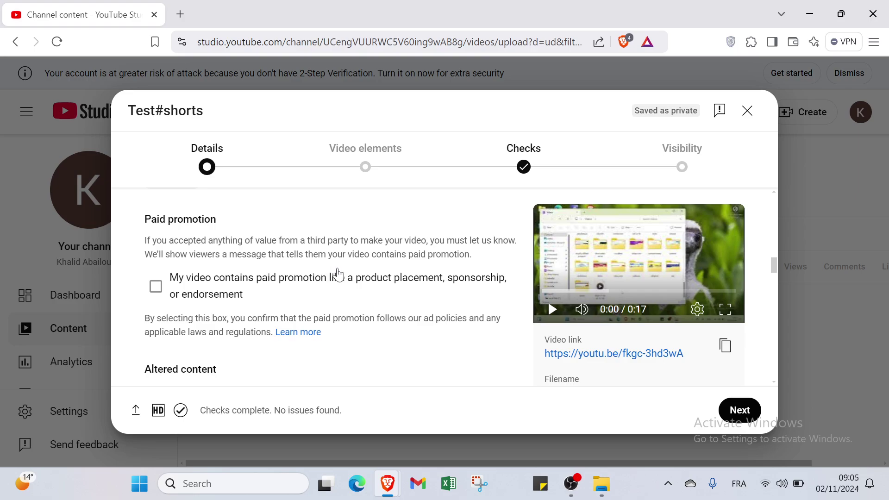
click(160, 289)
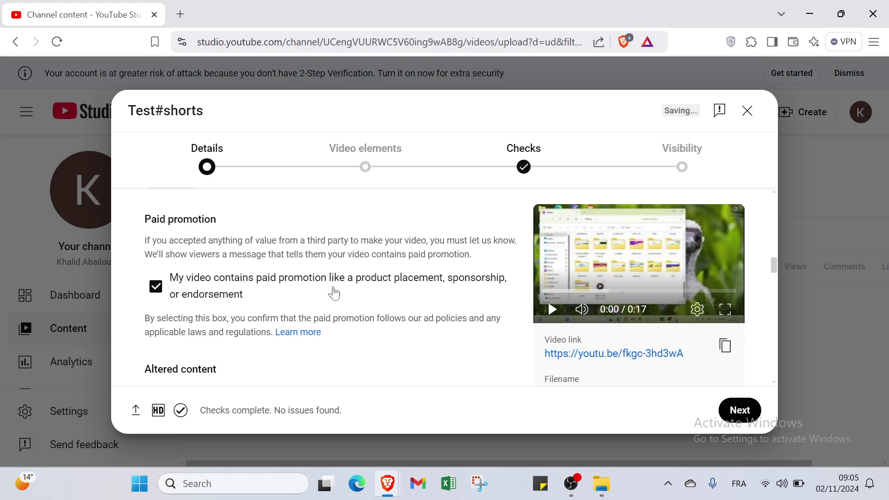
click(159, 288)
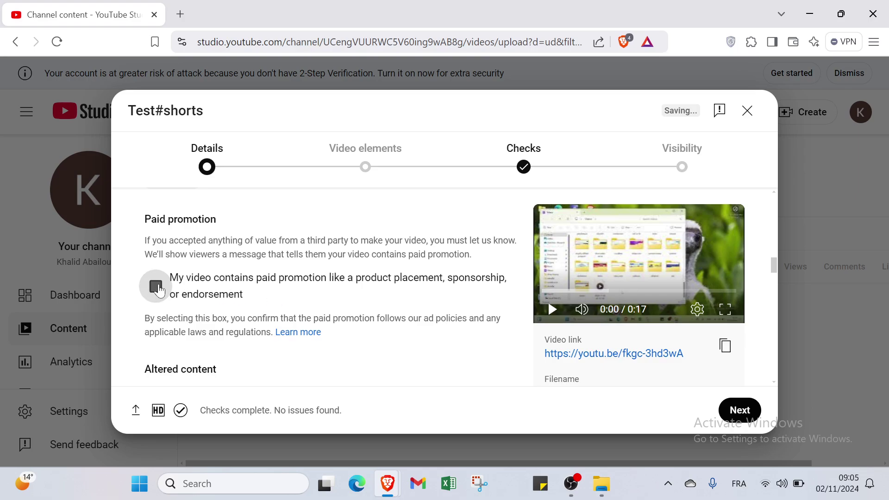
scroll(173, 294, down, 2)
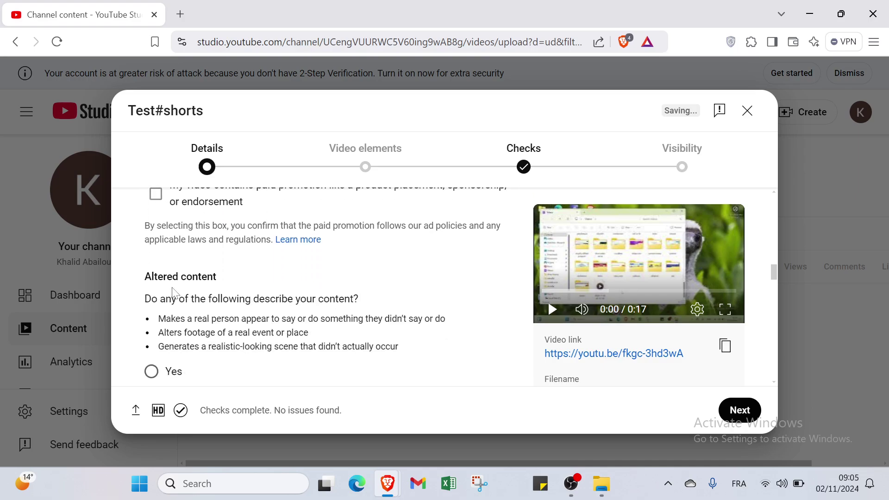
scroll(172, 294, down, 1)
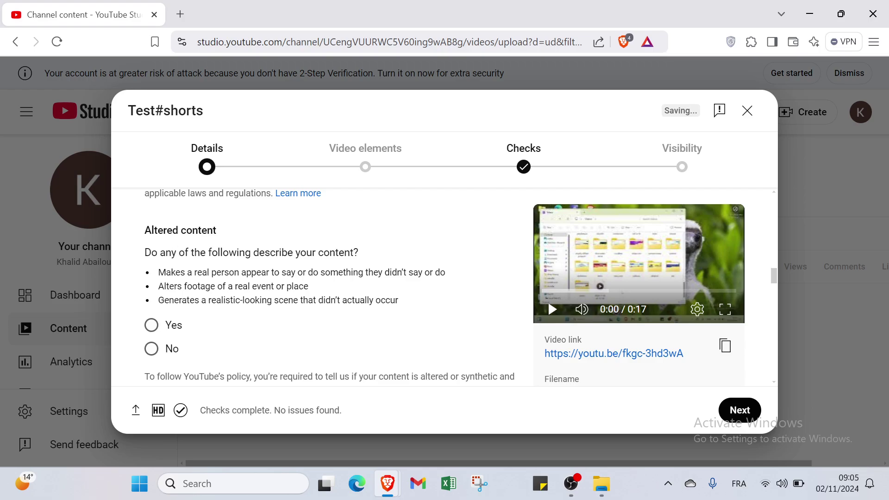
scroll(231, 288, down, 3)
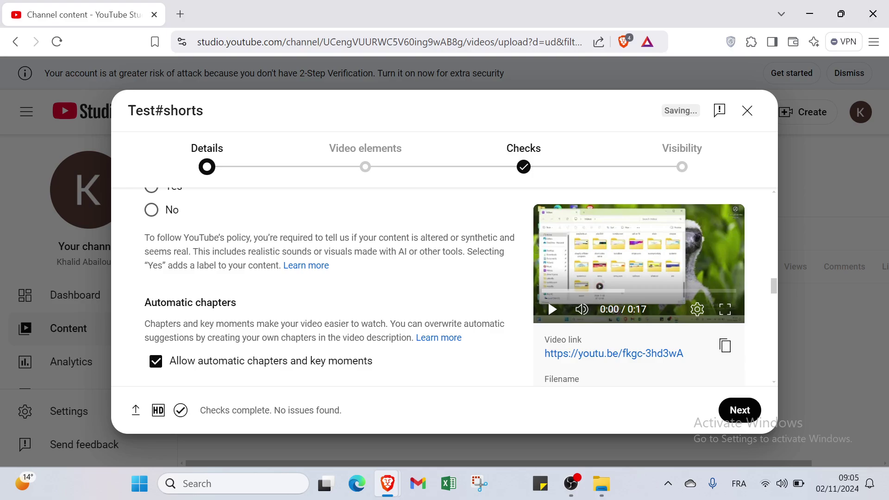
scroll(319, 287, down, 1)
scroll(166, 278, down, 1)
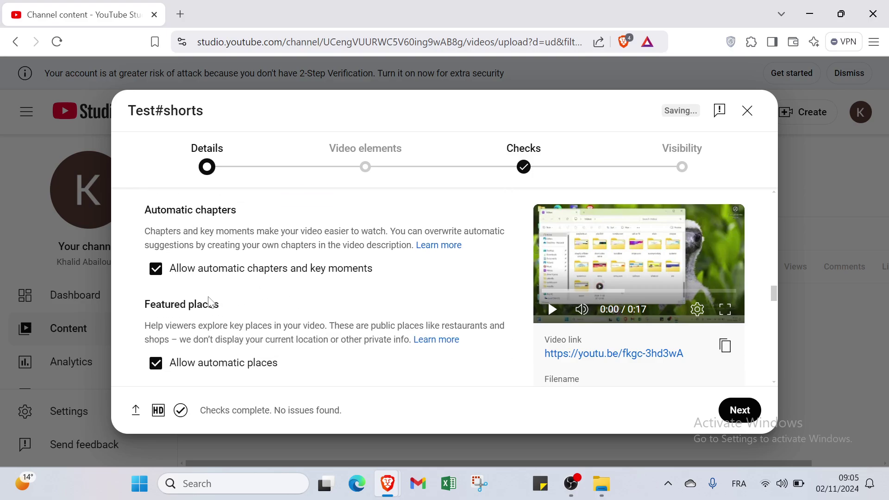
scroll(203, 303, down, 1)
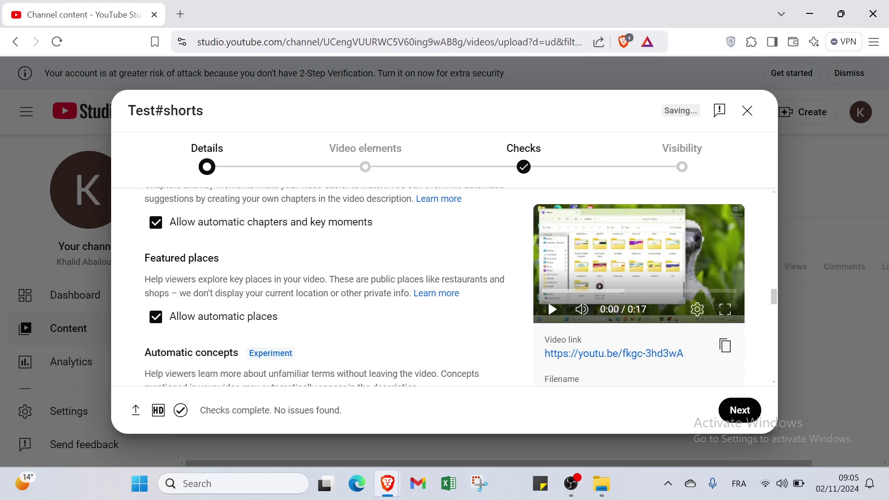
scroll(189, 278, down, 2)
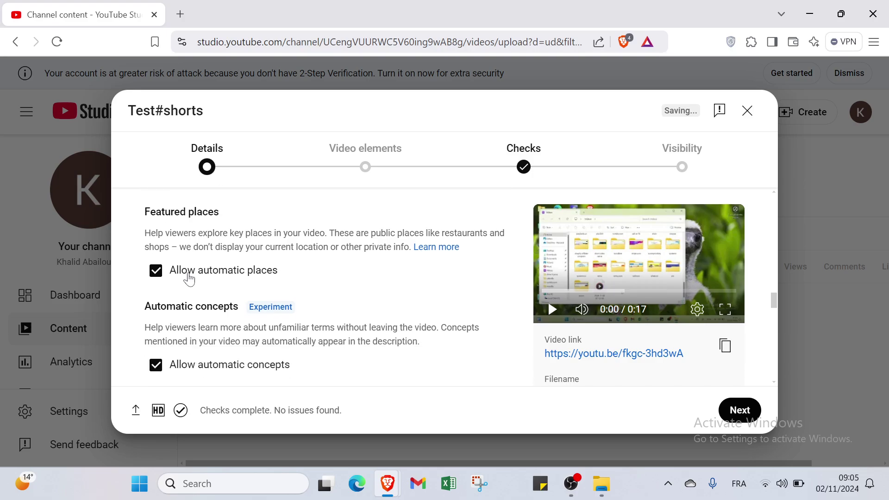
scroll(189, 277, down, 1)
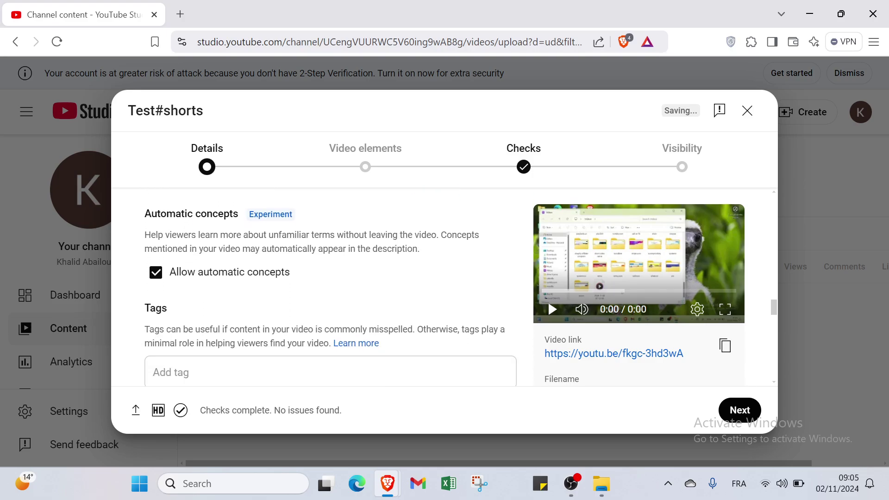
scroll(186, 244, down, 2)
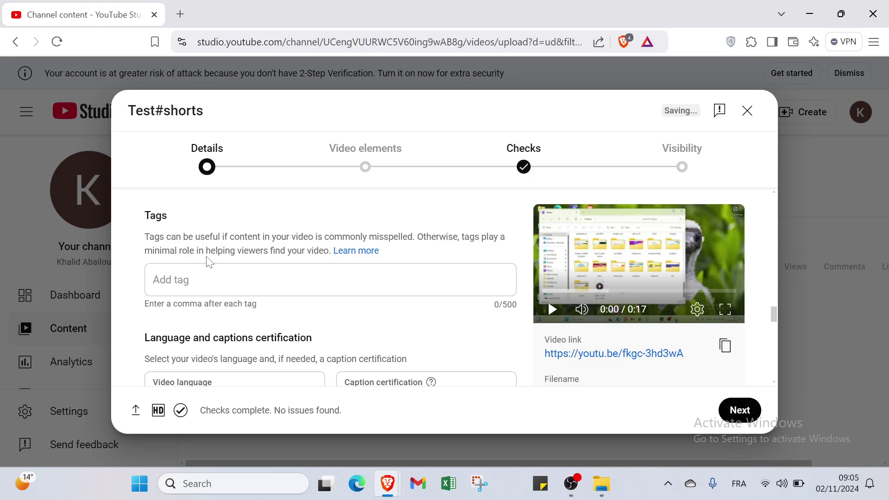
Set the video language to English (United States).
click(298, 273)
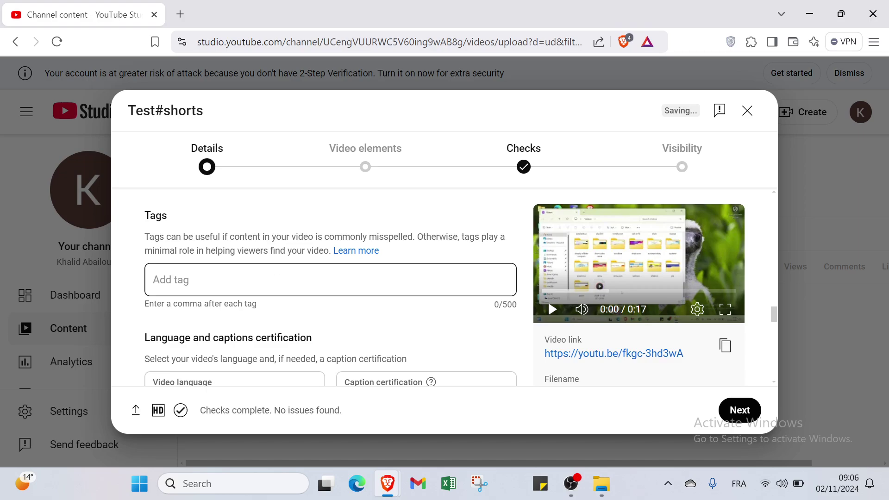
scroll(203, 277, down, 1)
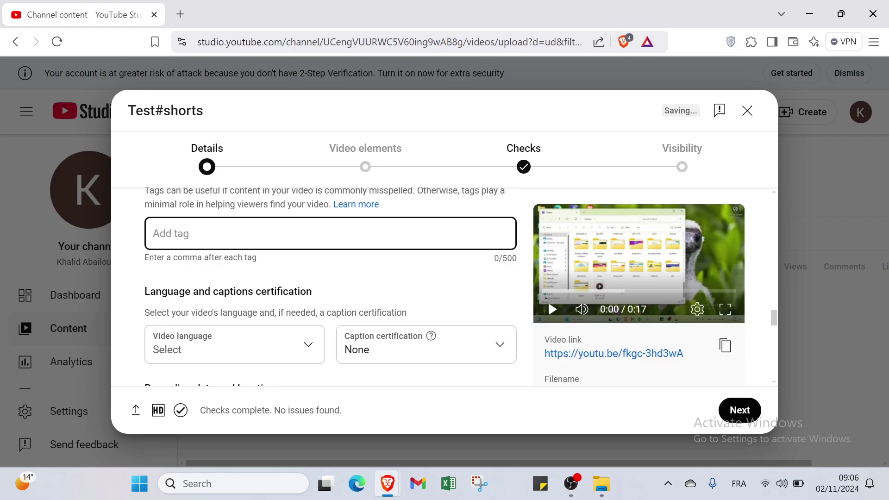
scroll(244, 314, down, 1)
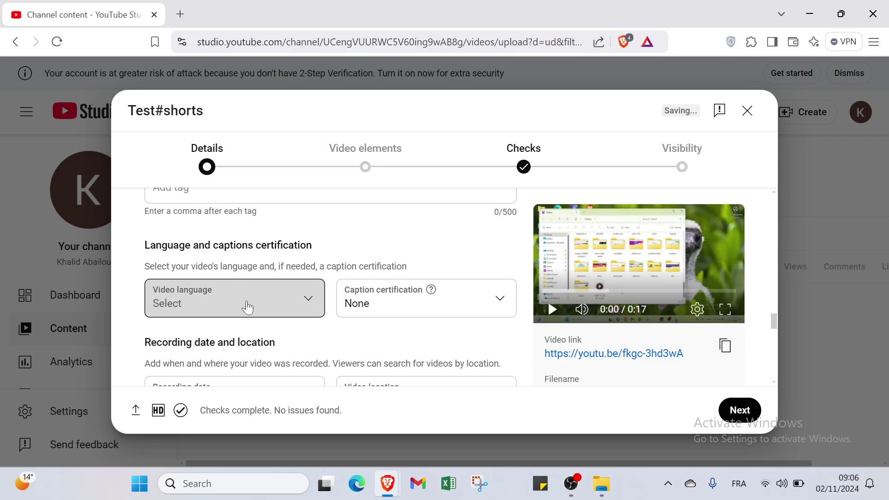
click(245, 308)
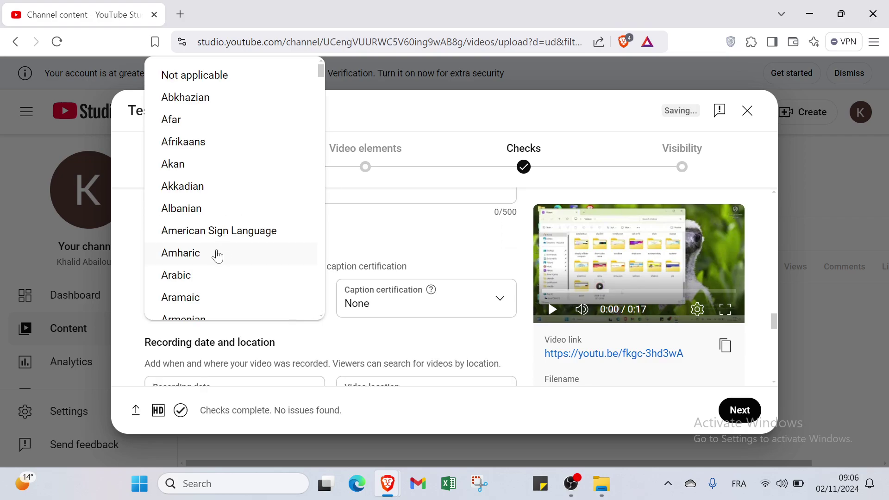
scroll(216, 253, down, 4)
scroll(217, 252, down, 8)
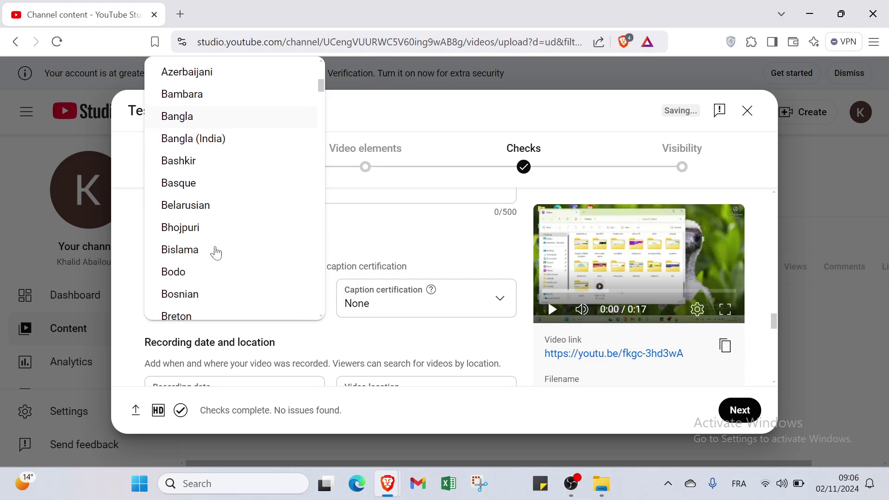
scroll(216, 252, down, 13)
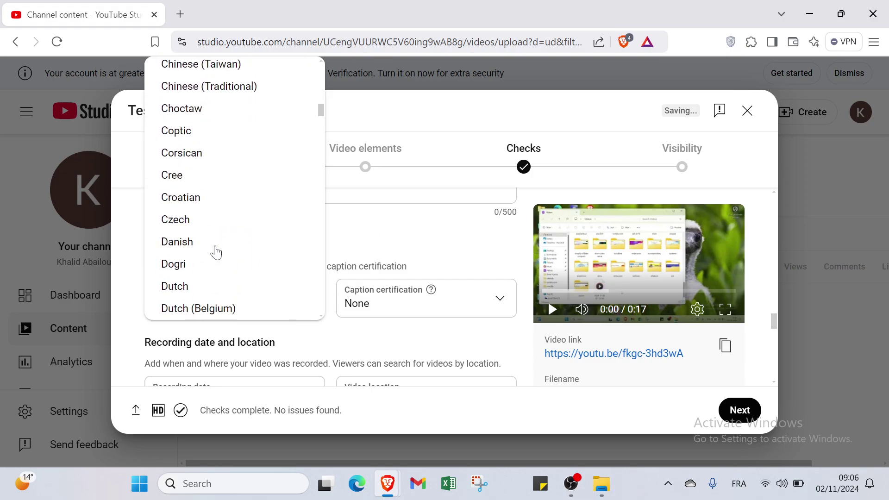
click(236, 138)
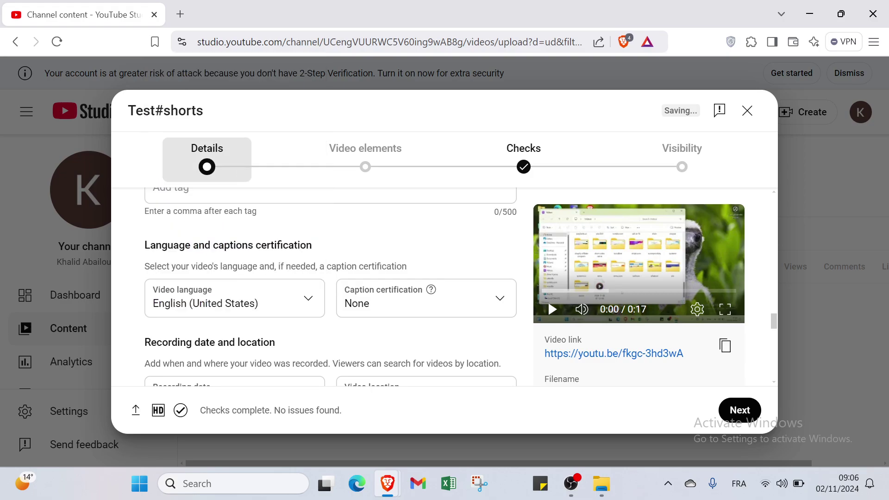
Leave caption certification at None and the recording date unset.
click(371, 309)
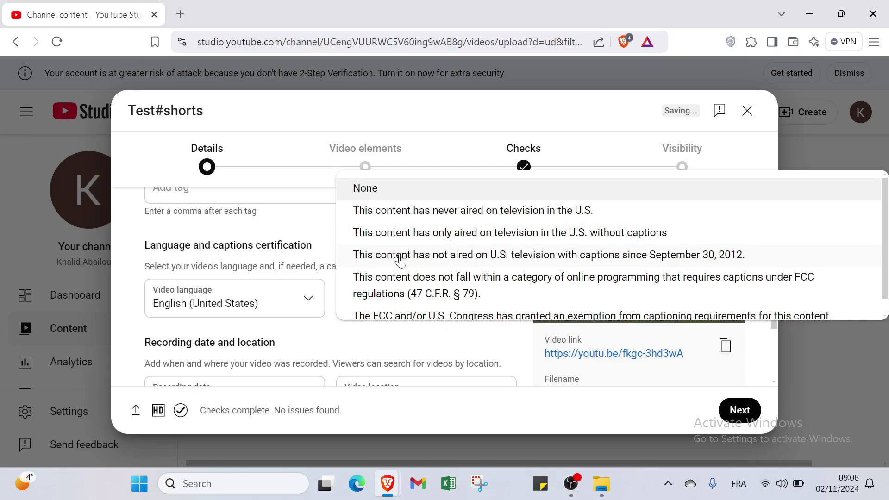
click(300, 351)
scroll(226, 347, down, 2)
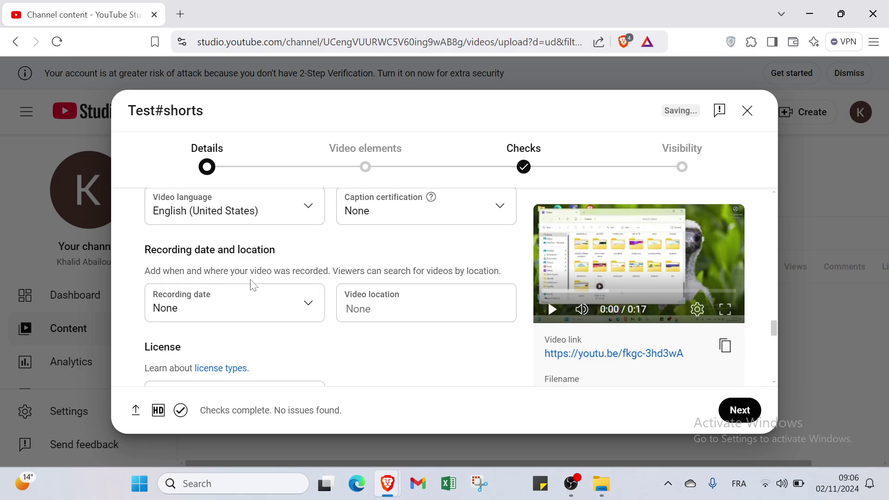
click(244, 316)
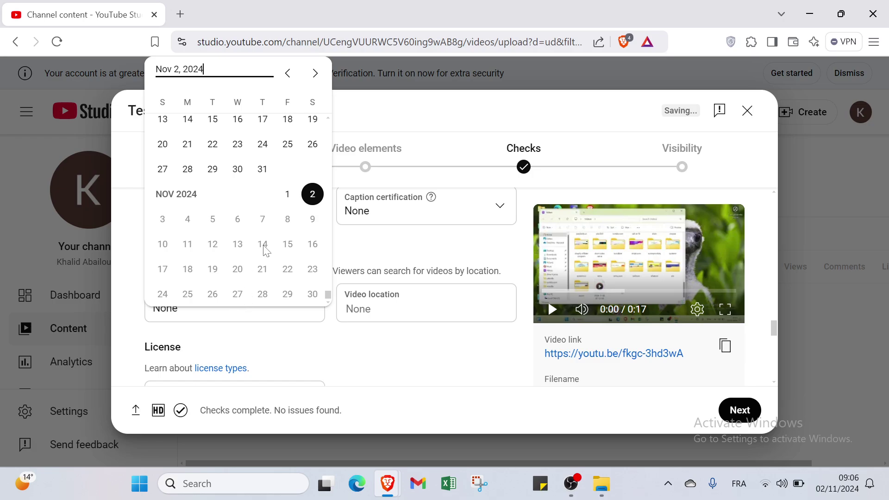
click(304, 338)
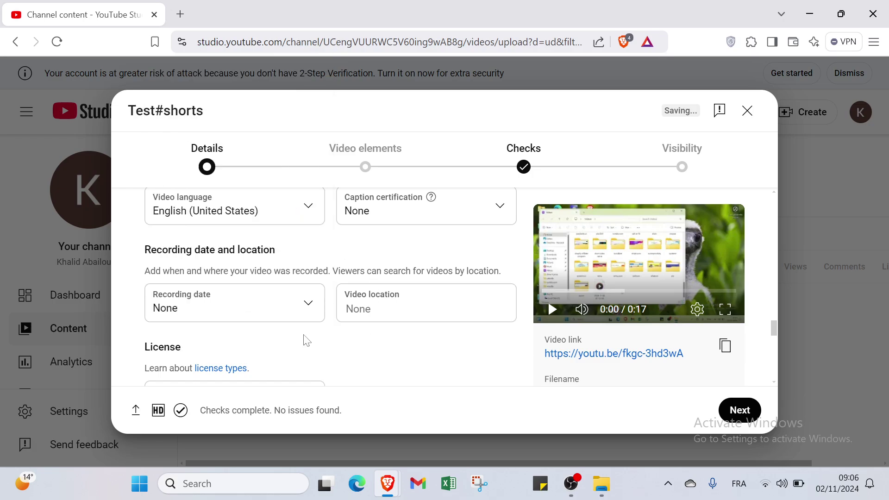
scroll(208, 287, down, 3)
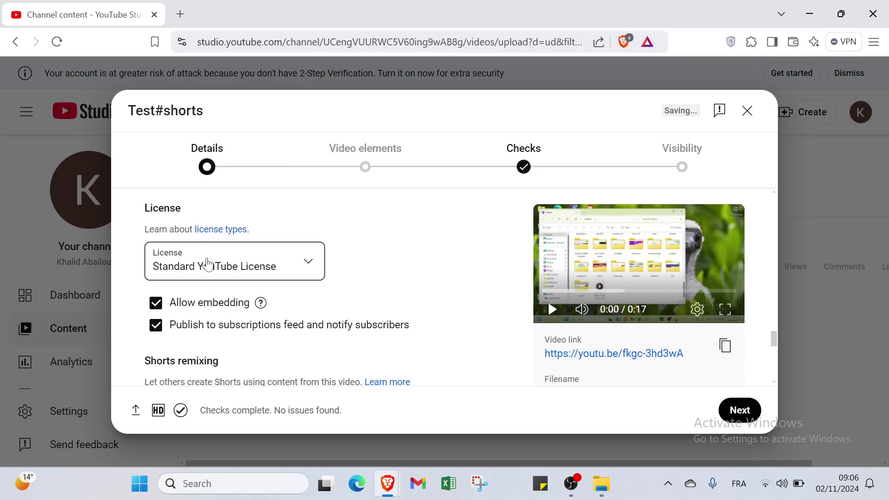
click(194, 267)
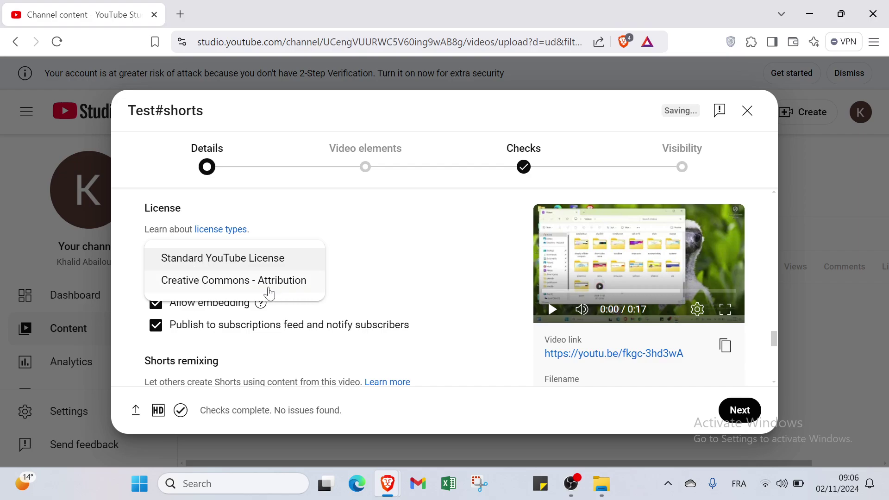
click(383, 268)
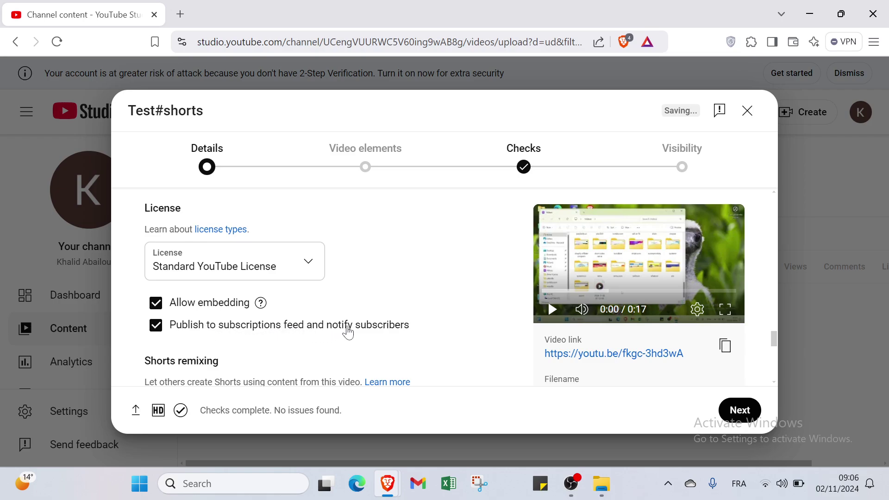
scroll(290, 314, down, 3)
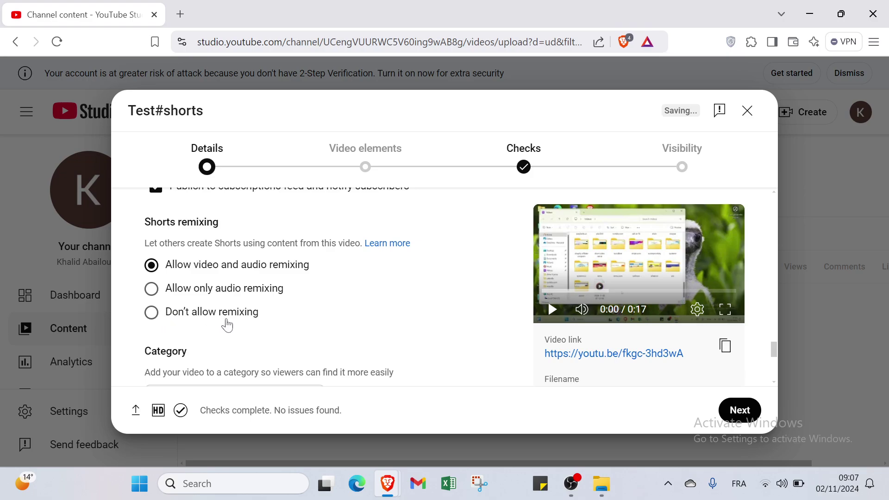
Choose Education from the top of the Category list.
scroll(239, 321, down, 2)
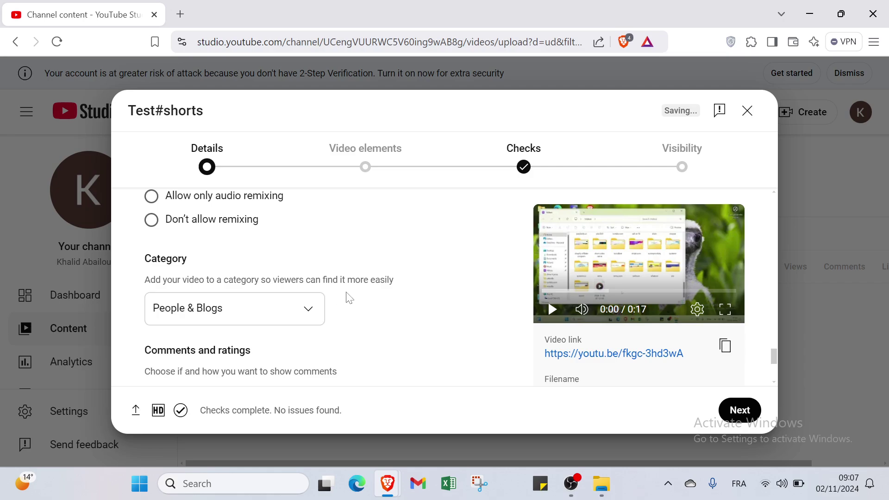
click(205, 310)
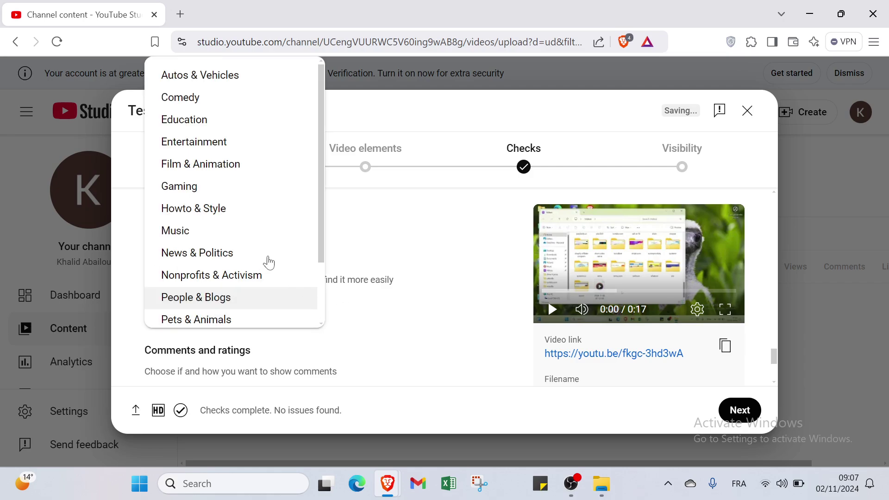
scroll(223, 174, down, 2)
scroll(225, 176, up, 2)
scroll(189, 266, down, 1)
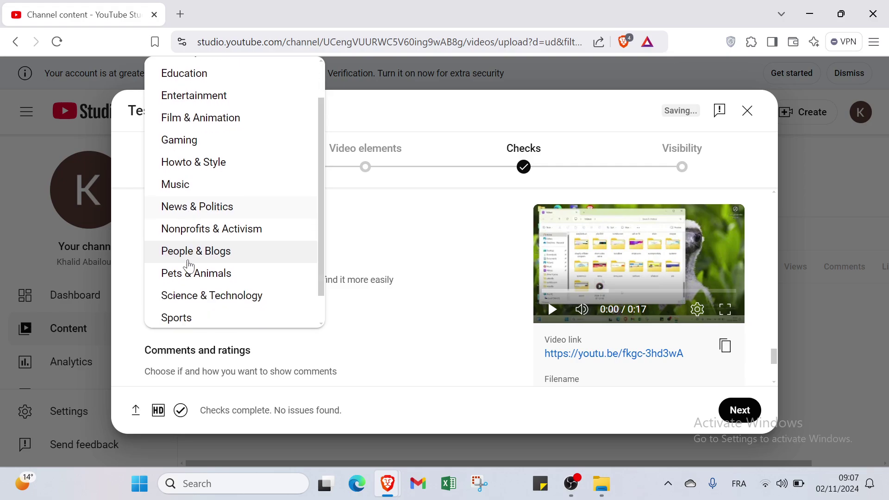
scroll(189, 267, down, 1)
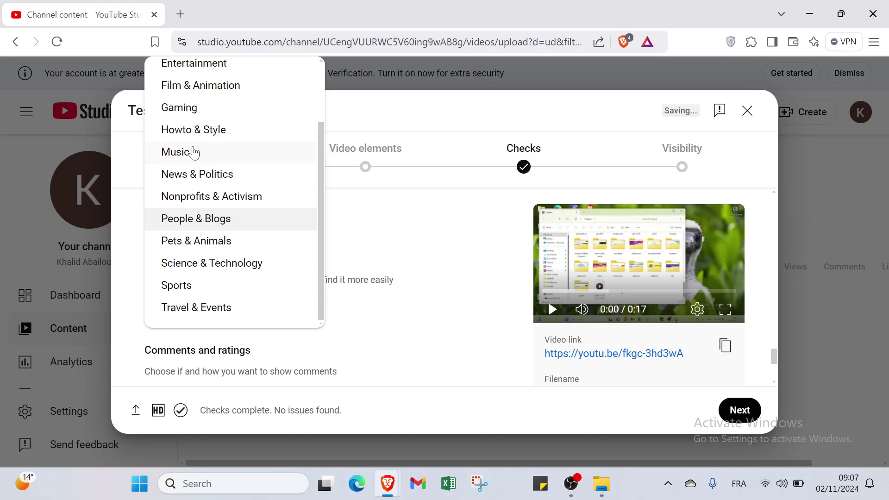
scroll(212, 149, up, 3)
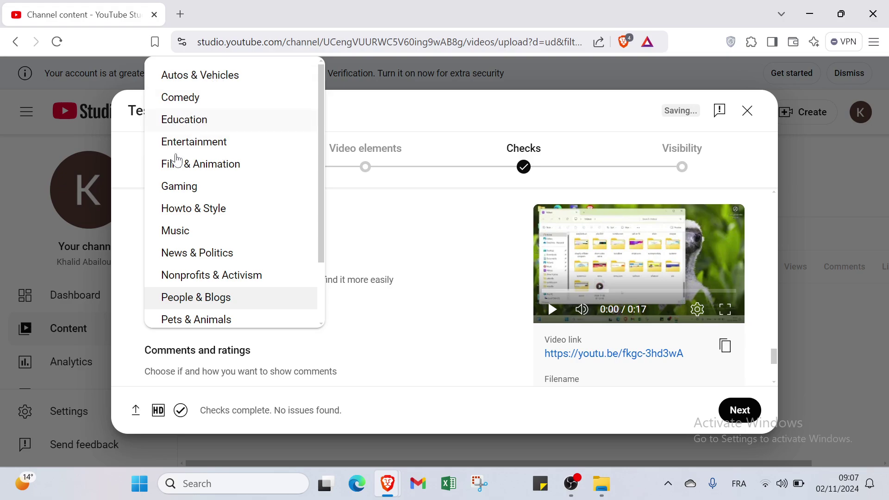
scroll(178, 234, down, 2)
scroll(189, 250, down, 1)
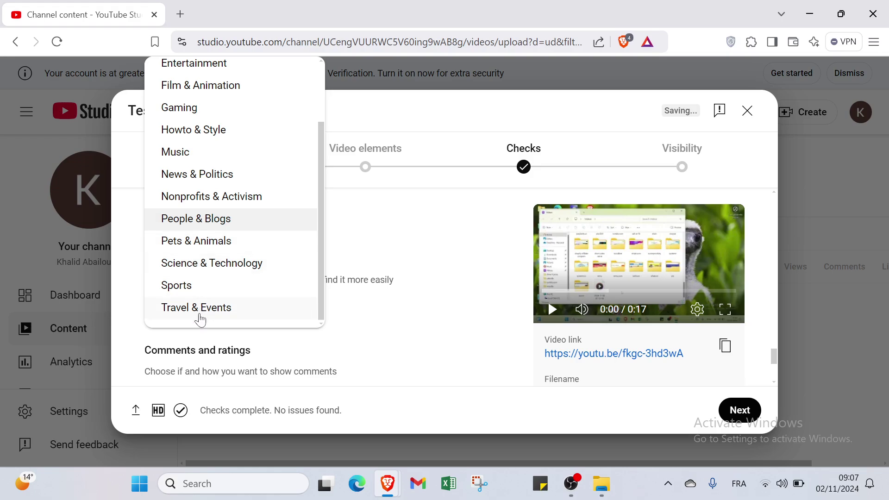
scroll(203, 317, up, 2)
scroll(214, 296, down, 2)
scroll(225, 270, up, 3)
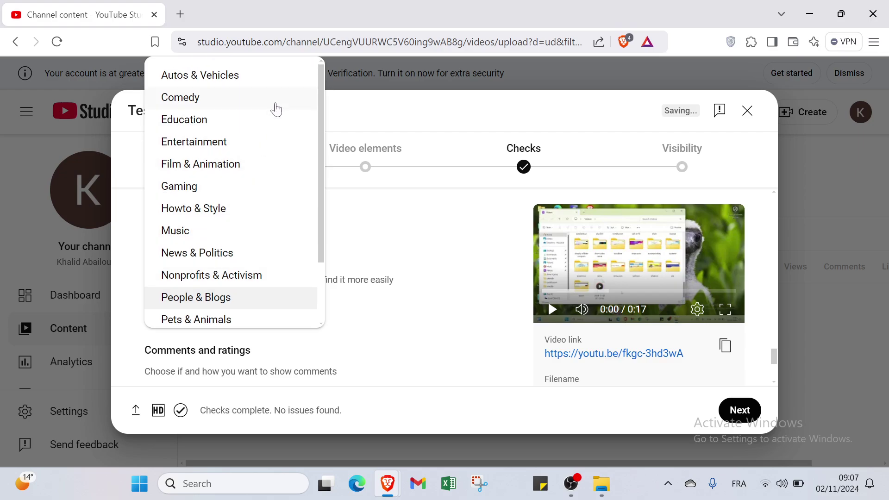
click(262, 121)
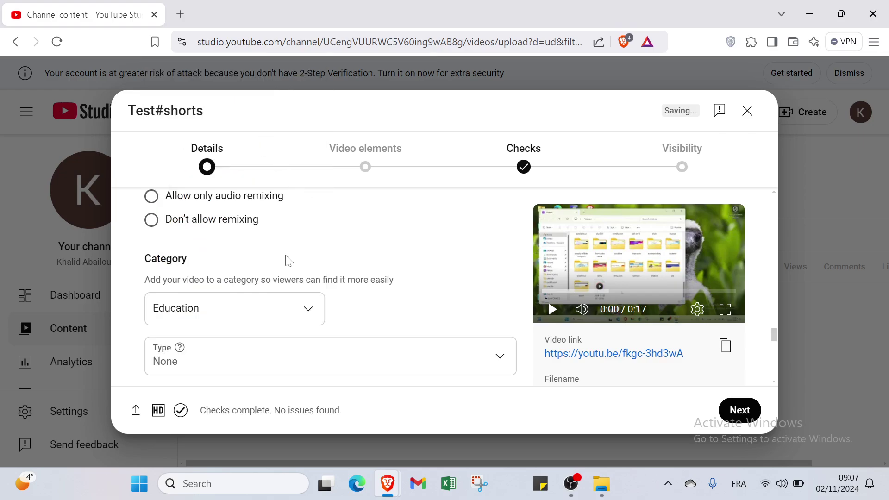
Set the educational video type to Other.
scroll(254, 308, down, 2)
click(219, 265)
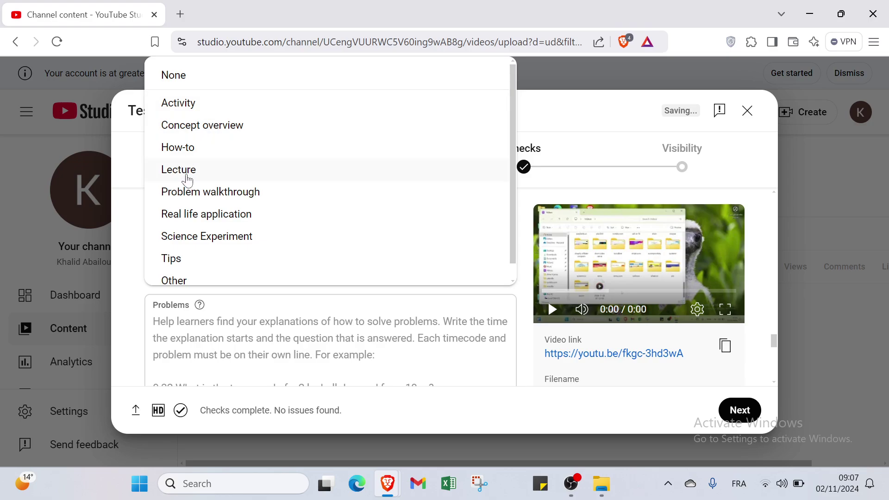
scroll(199, 182, down, 1)
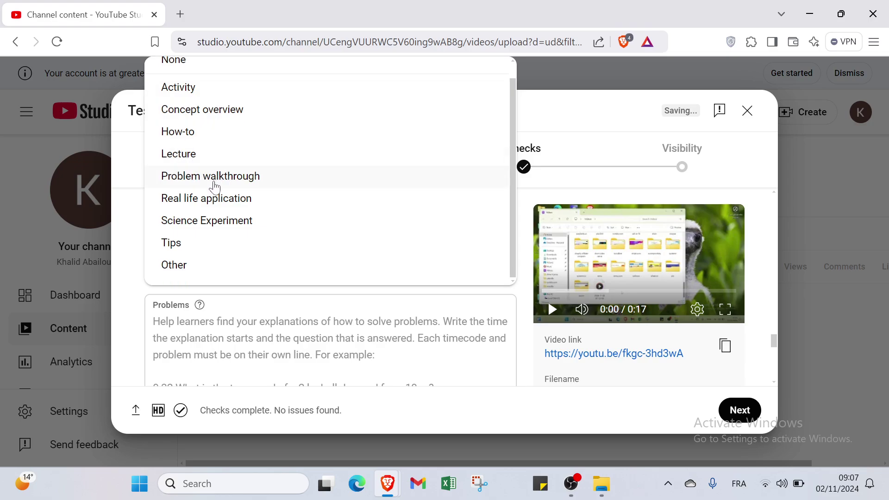
click(185, 268)
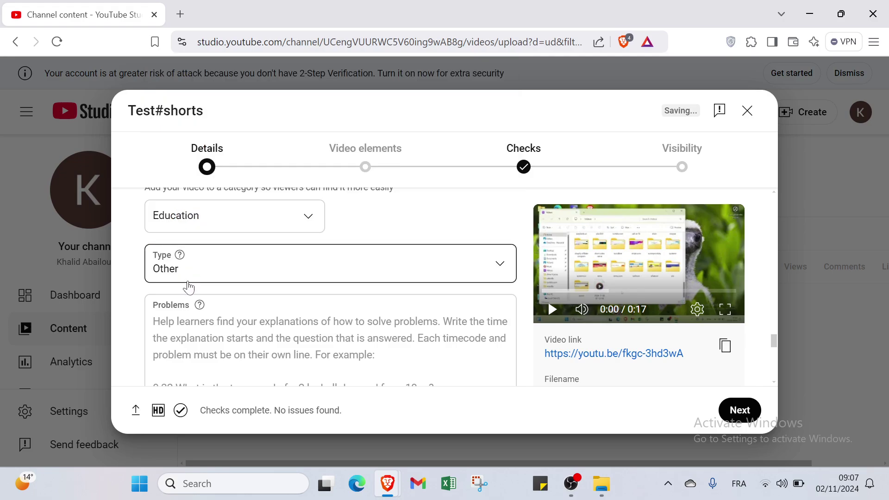
Leave Academic system and Level at None, then select the Exam, course, or standard field.
scroll(190, 292, down, 2)
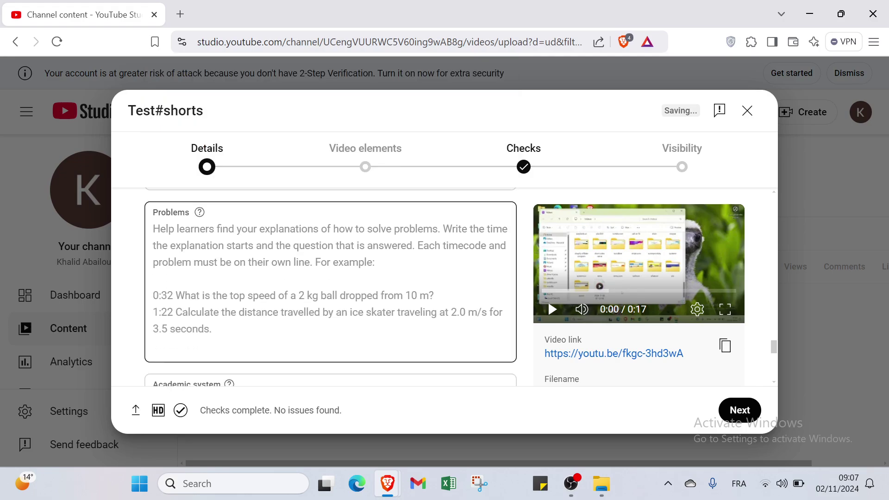
scroll(207, 268, down, 3)
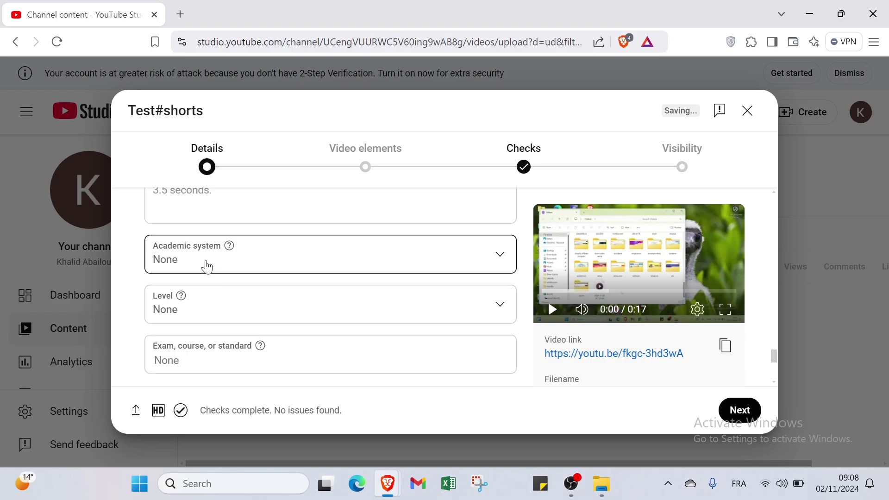
click(207, 266)
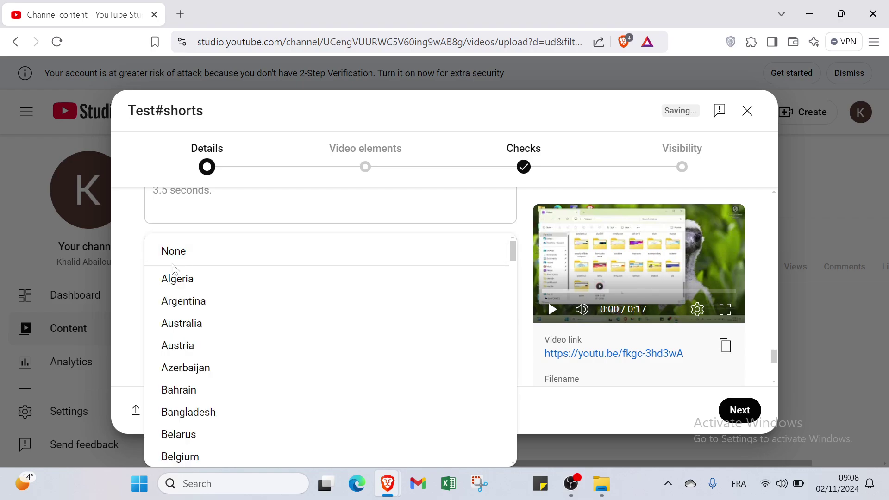
click(133, 263)
click(174, 303)
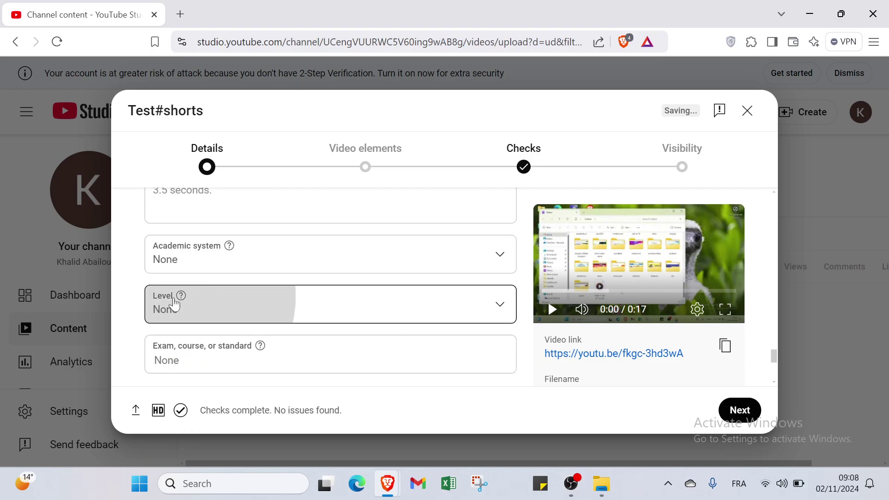
click(125, 294)
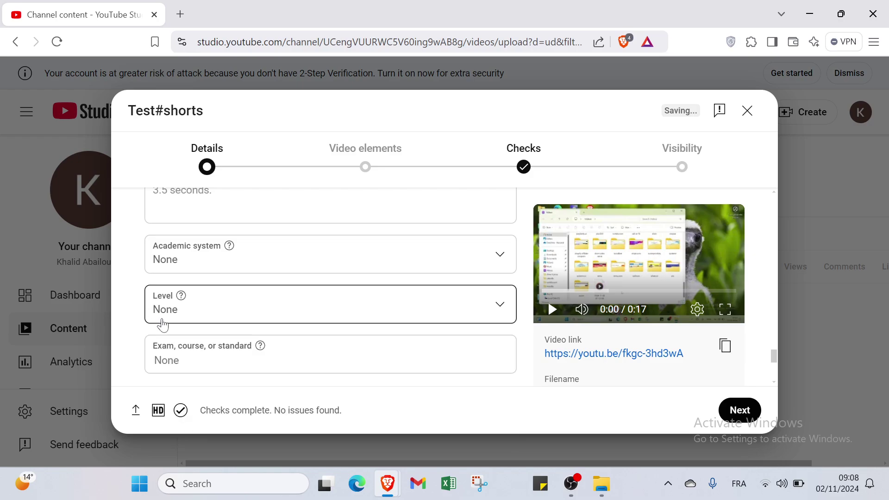
click(180, 356)
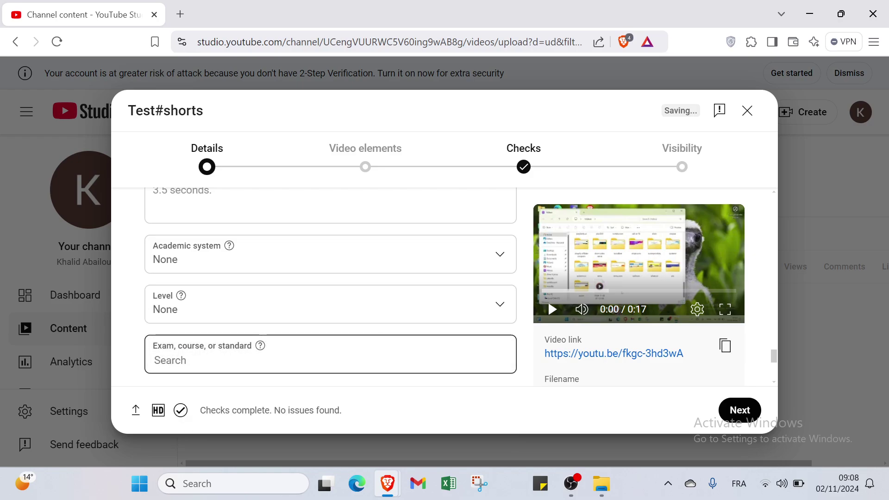
scroll(192, 357, down, 2)
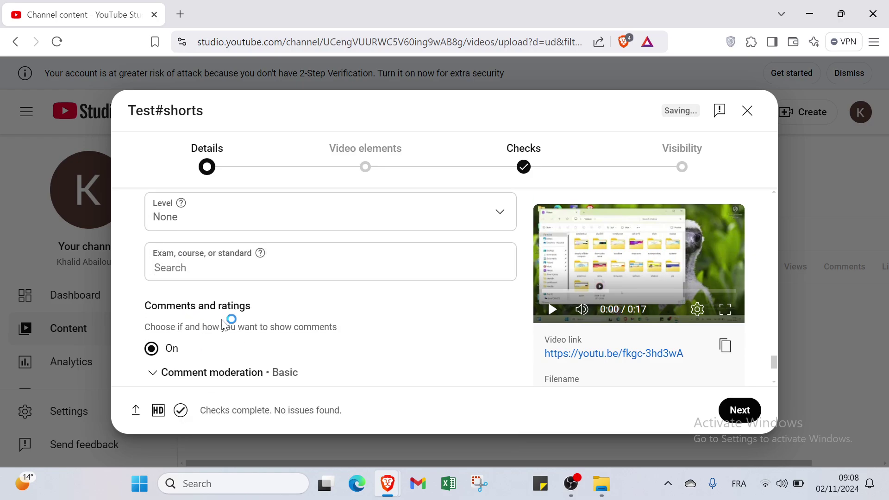
Confirm Top as the comment sort order under Comments and ratings, then proceed to Video elements.
scroll(213, 322, down, 2)
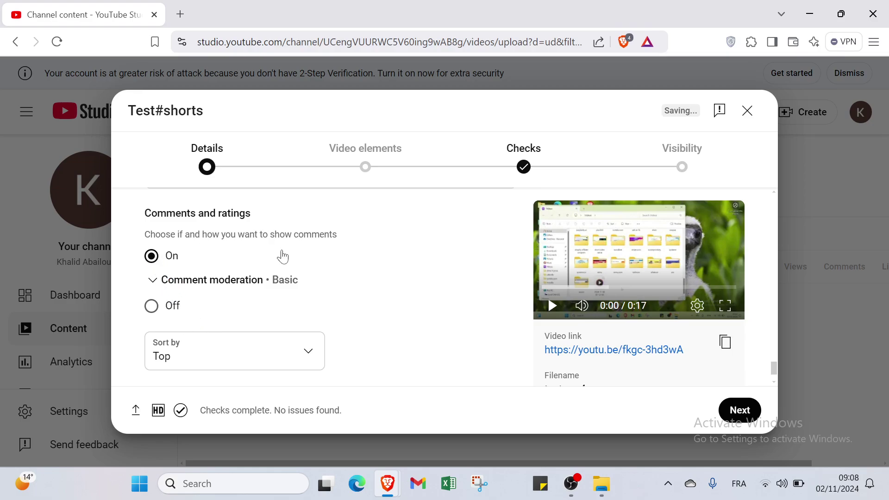
scroll(199, 281, down, 1)
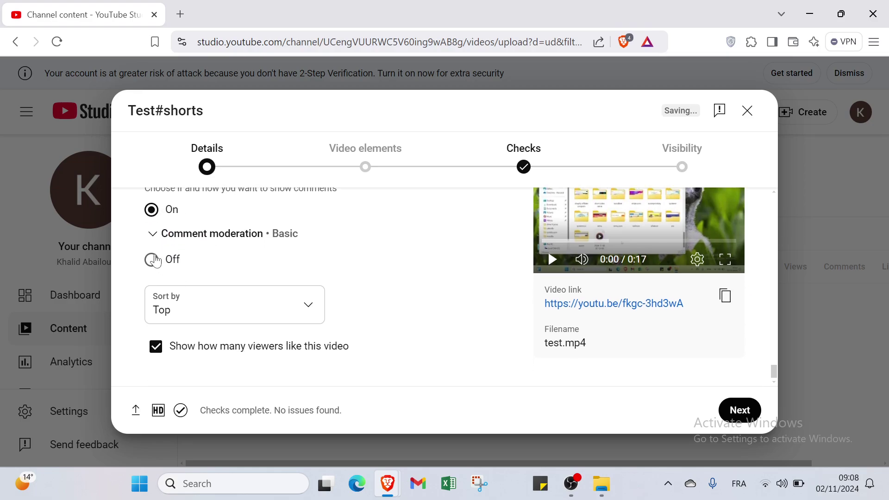
click(178, 313)
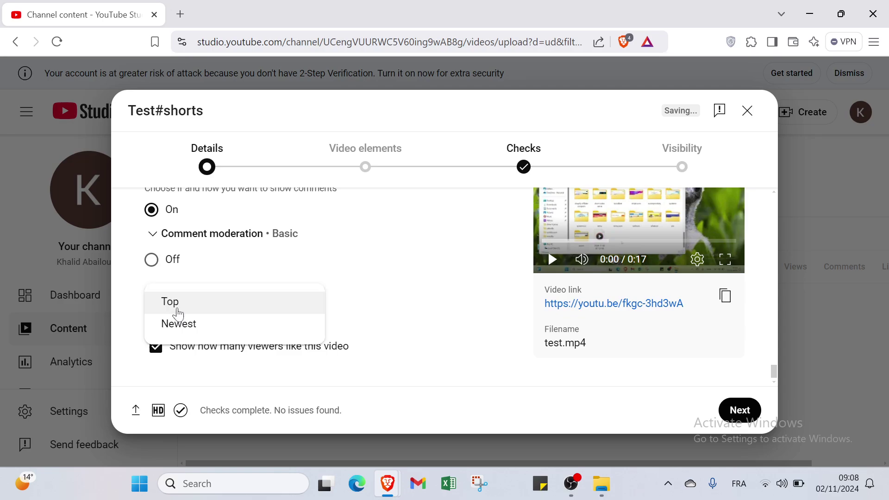
click(192, 308)
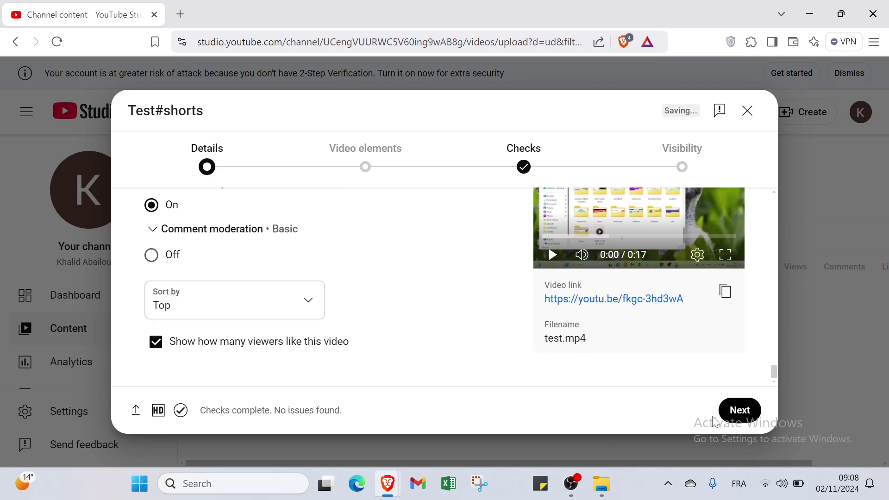
click(736, 411)
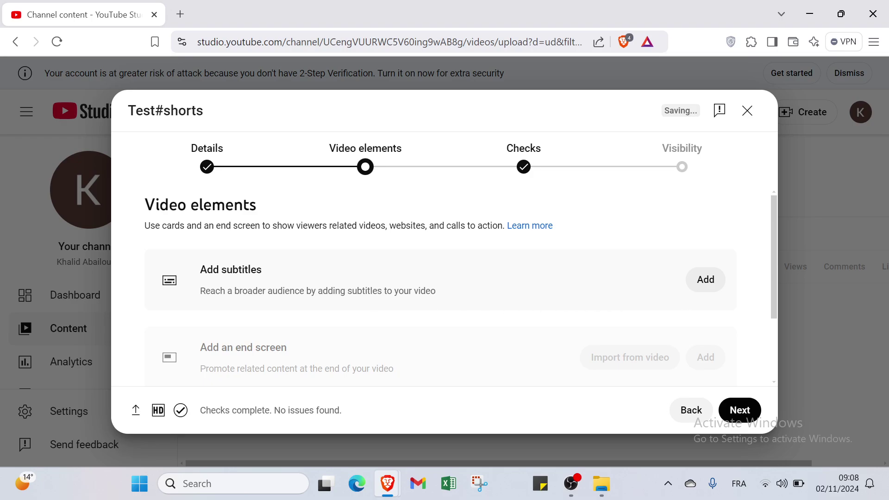
Pass Video elements unchanged to reach Checks, which reports no copyright issues.
scroll(264, 301, down, 2)
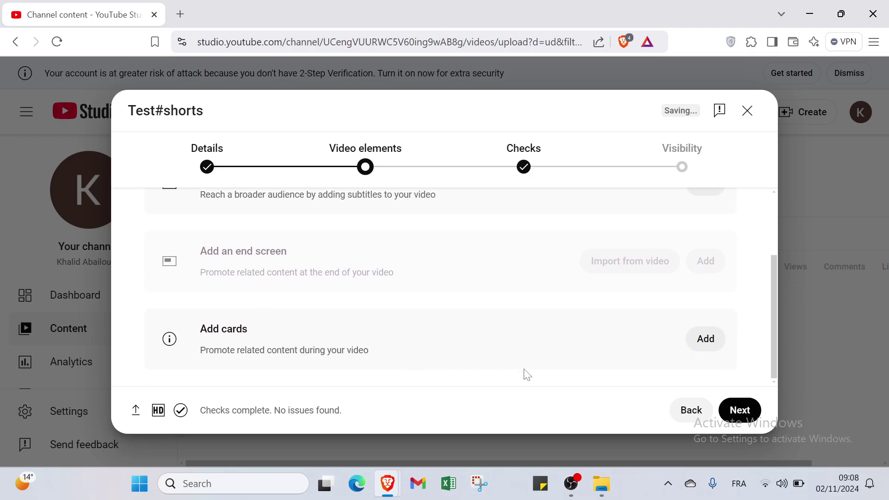
click(739, 410)
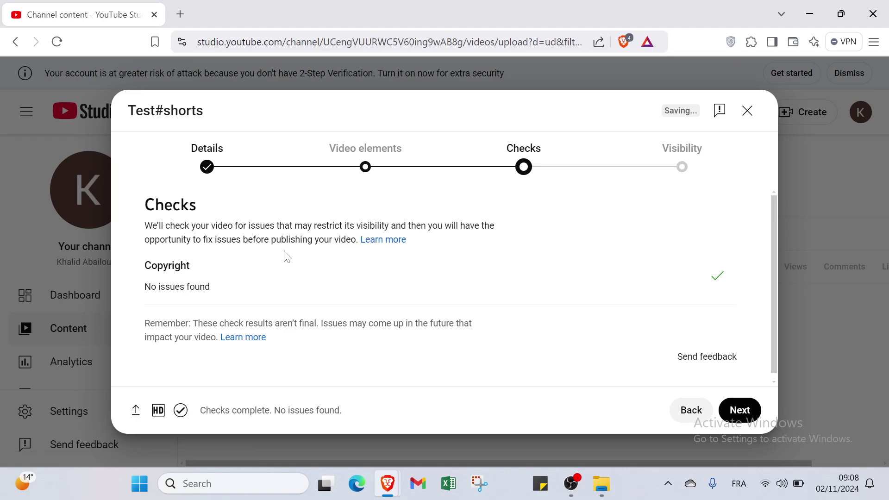
scroll(238, 273, down, 1)
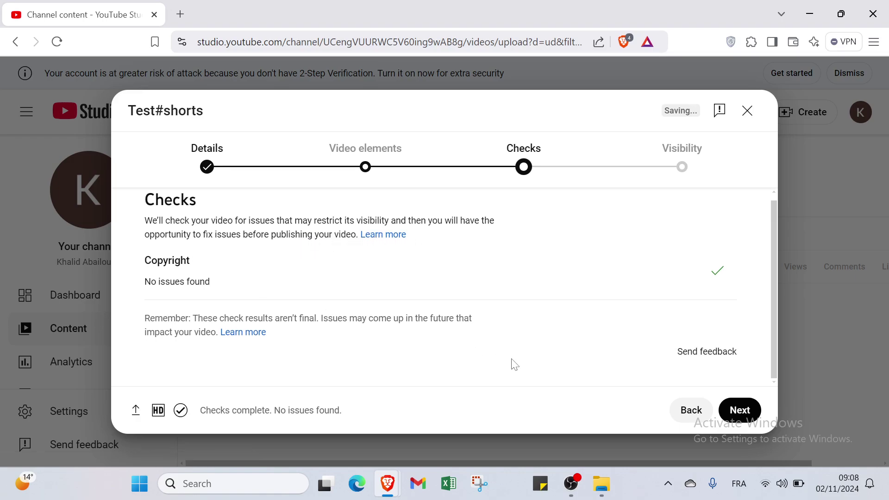
On the Visibility step, switch from Public to Private and save the upload.
click(735, 412)
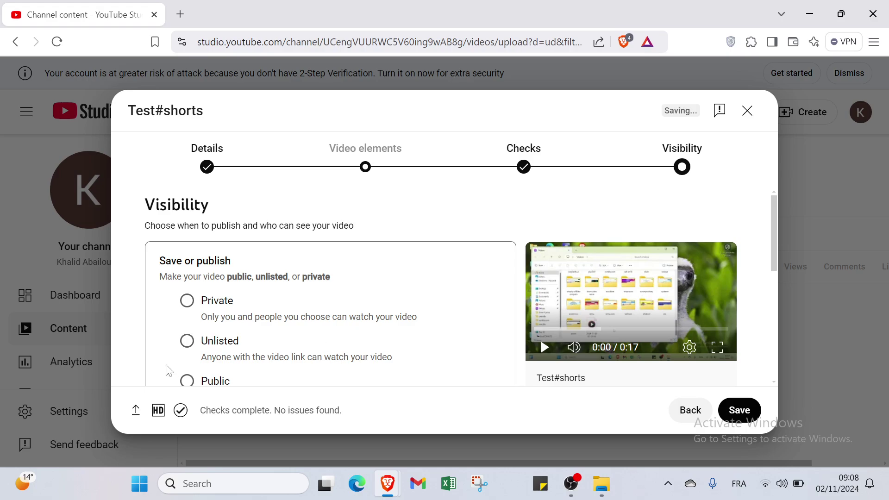
scroll(169, 371, down, 2)
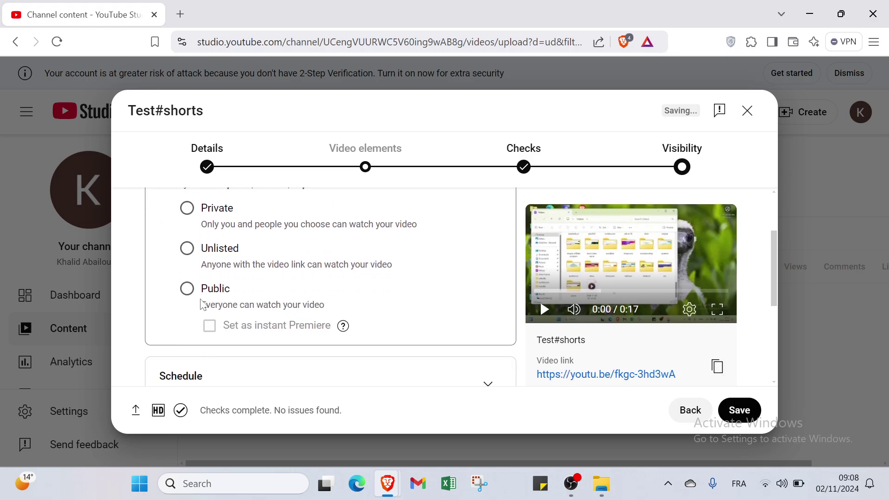
click(188, 295)
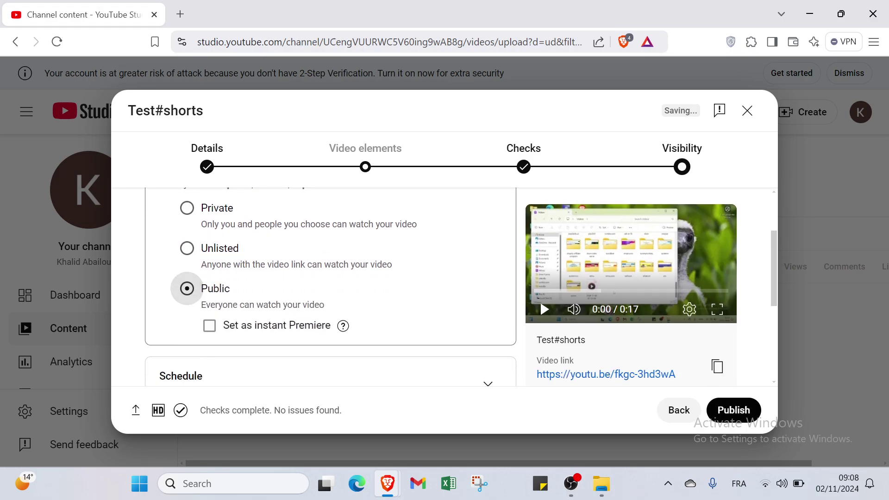
click(739, 414)
click(195, 214)
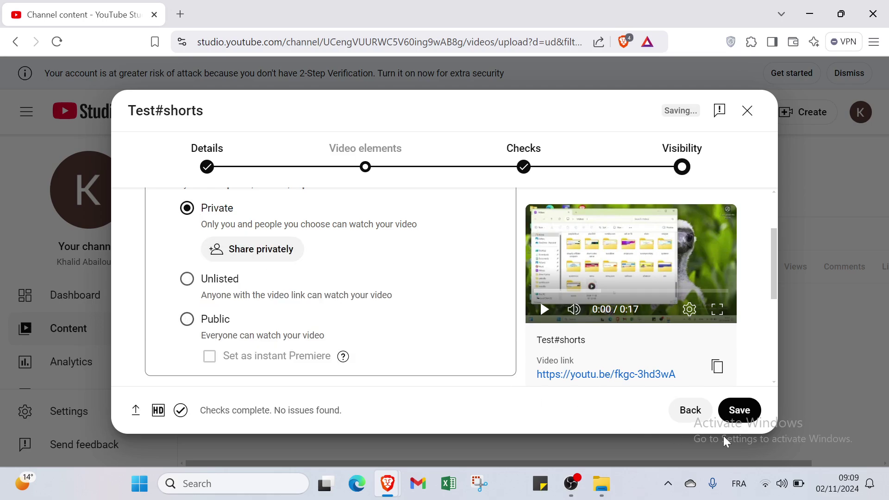
click(738, 412)
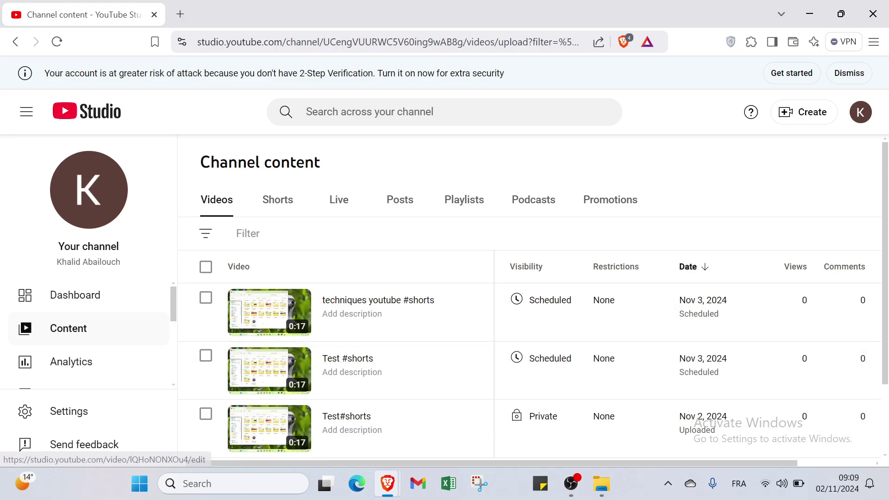
Review Test#shorts listed as Private in Channel content, then go back twice to the upload dialog.
scroll(463, 277, down, 2)
scroll(463, 277, up, 3)
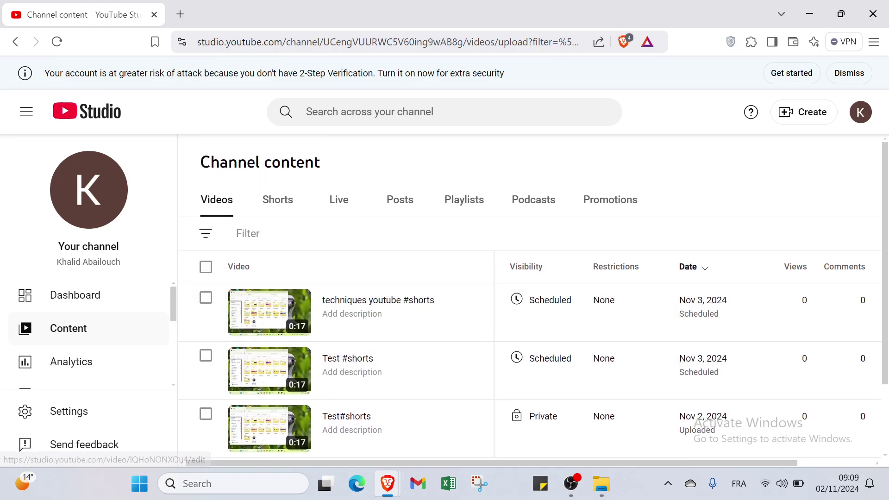
click(20, 46)
click(20, 46)
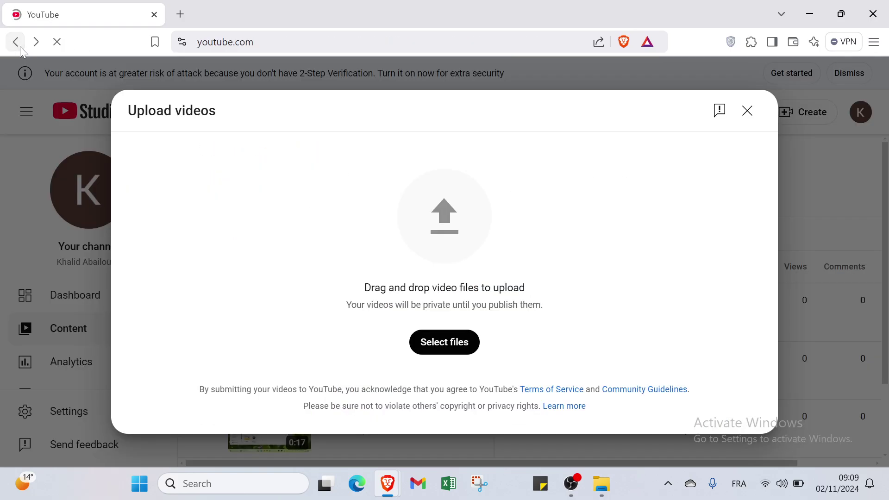